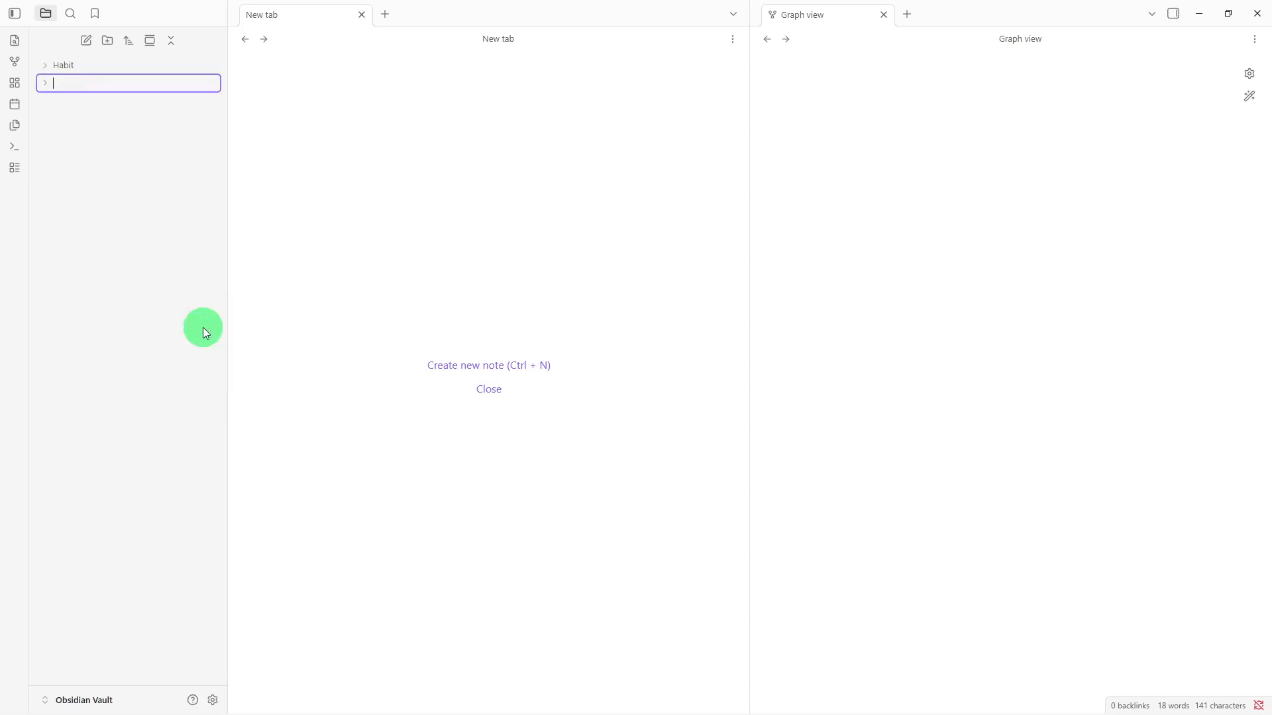
# Step: Name the new folder Journal and create another vault folder named Resources
pyautogui.write('ournal')
pyautogui.press('Return')
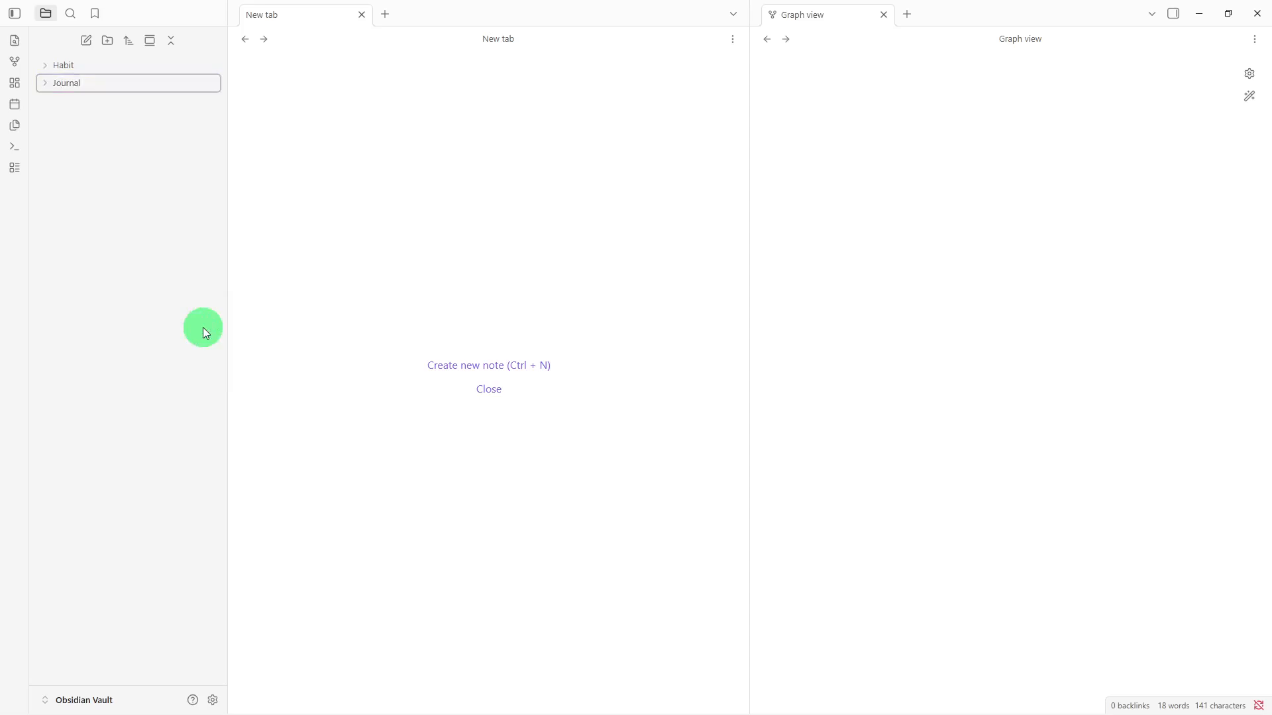
pyautogui.rightClick(203, 329)
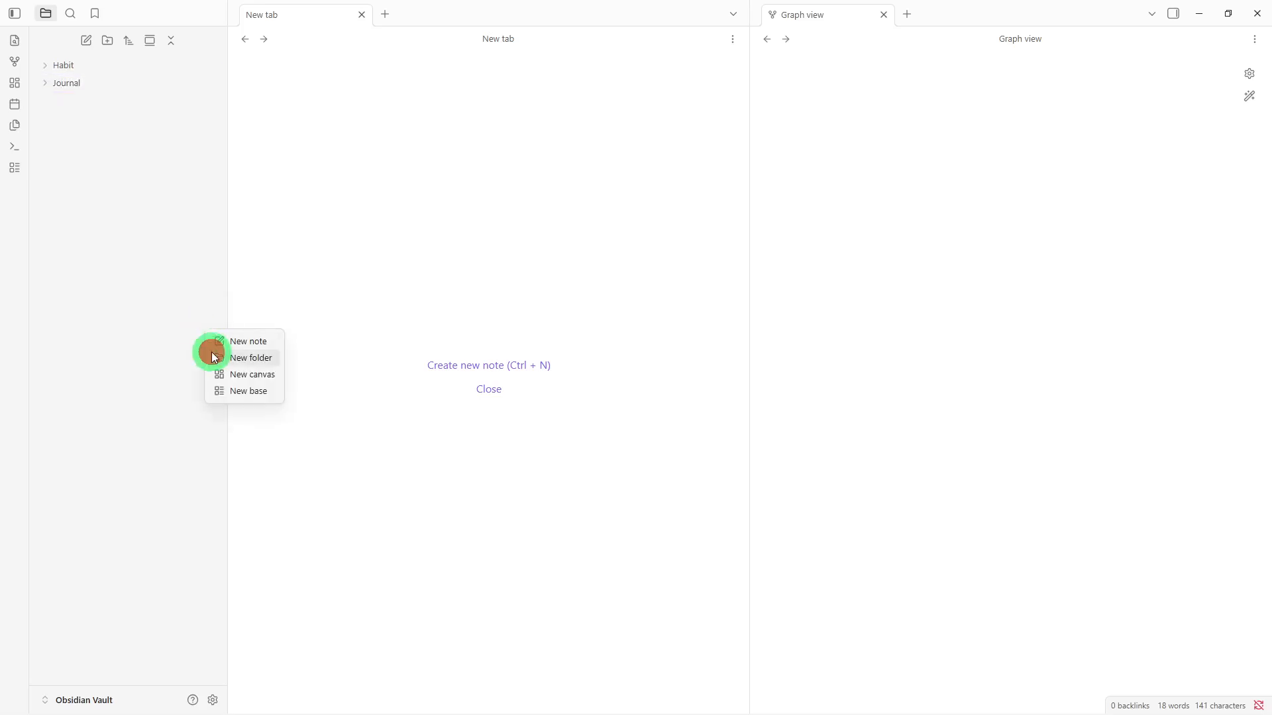
pyautogui.click(214, 357)
pyautogui.press('BackSpace')
pyautogui.write('Re')
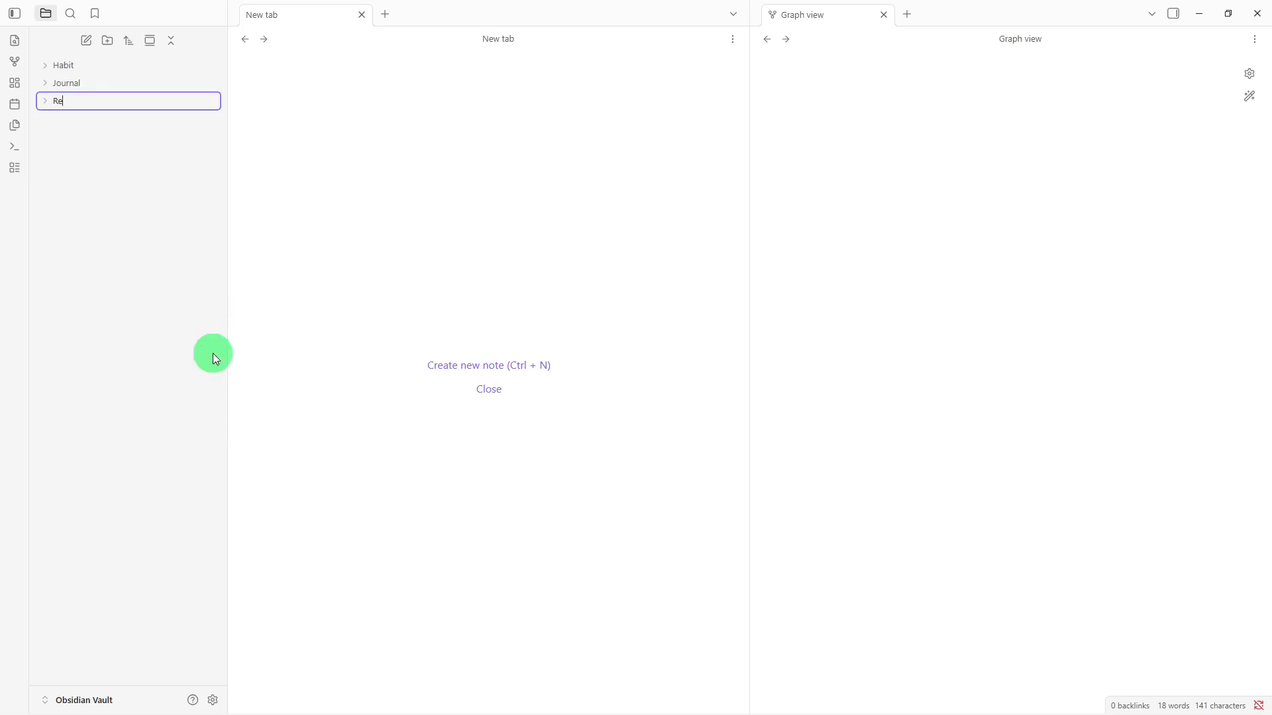
pyautogui.write('sources')
pyautogui.press('Return')
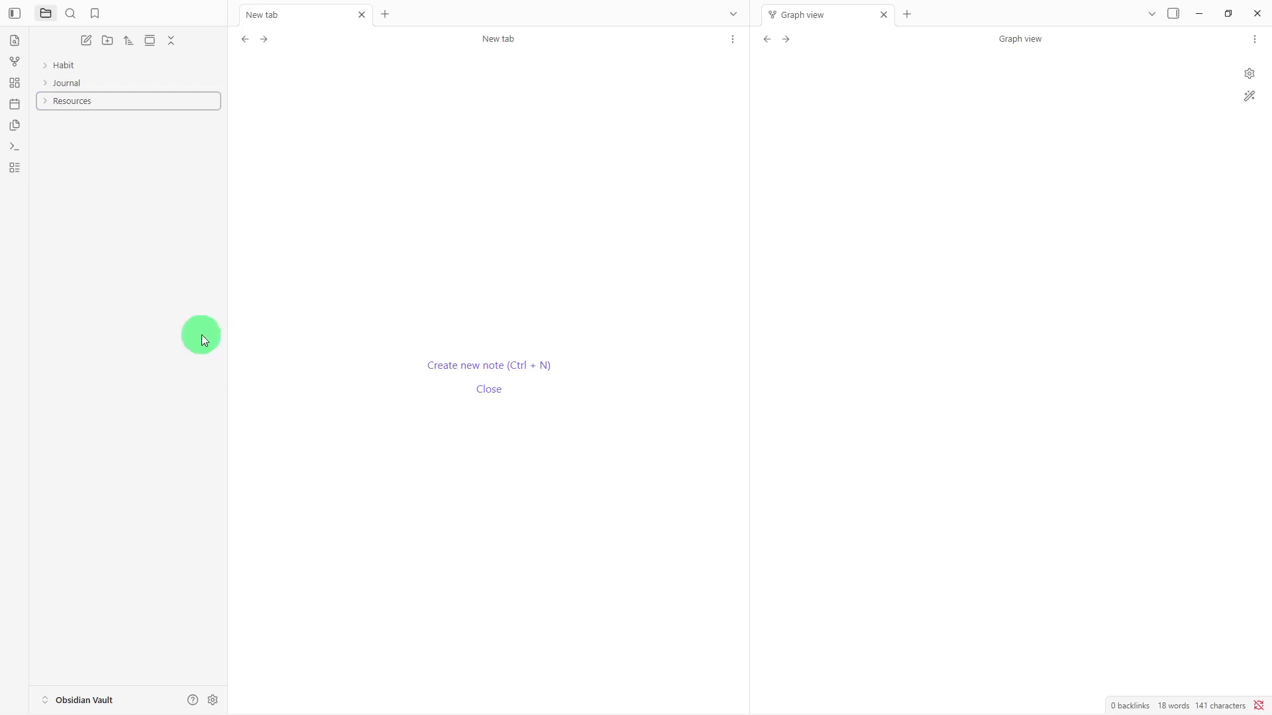
# Step: Create a new note in the vault root titled Habit Dashboard
pyautogui.rightClick(200, 331)
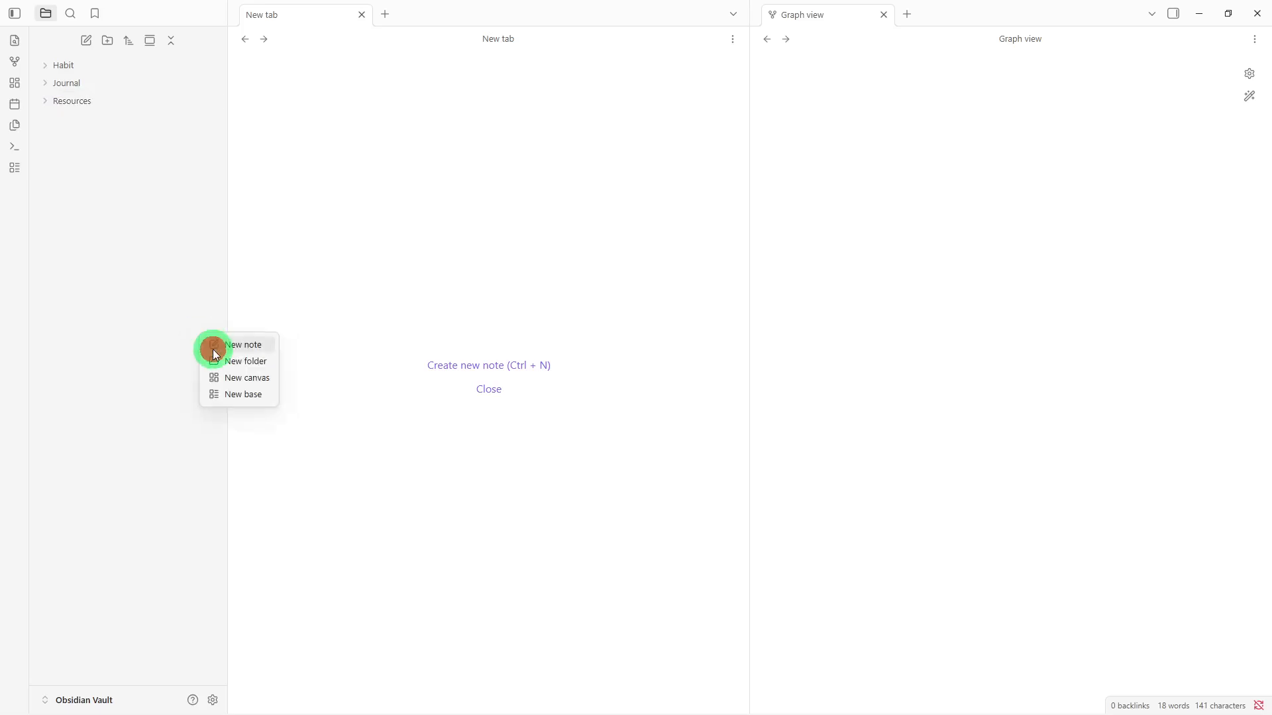
pyautogui.click(212, 348)
pyautogui.press('BackSpace')
pyautogui.write('H')
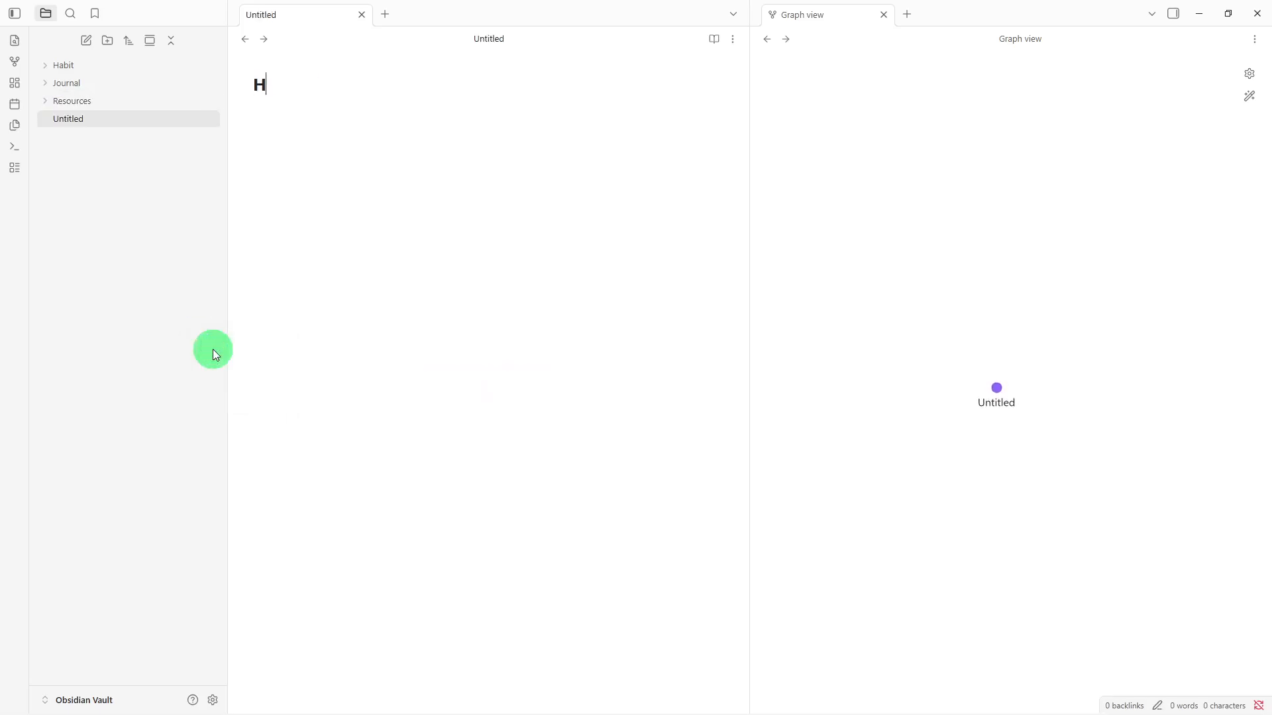
pyautogui.write('abit Dashb')
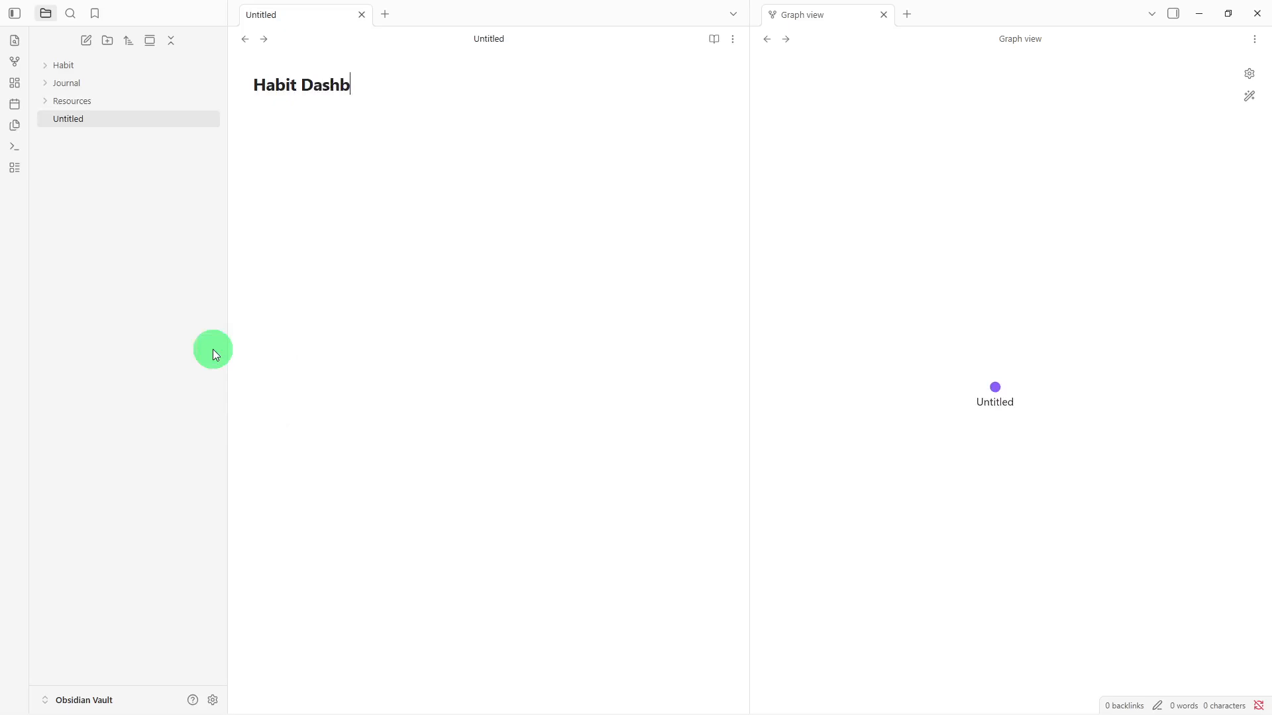
pyautogui.write('oard')
pyautogui.press('Return')
# Step: Add level-two headings Current Habits, Today's Progress, Weekly Goals, Monthly Review, Habit Streaks, Related Resources, each with a dash, and move the note into the Habit folder
pyautogui.write("Current Habits -  Today's Progress -  Weekly Goals -  Monthly Review -  Habit Streaks -  Related Resources -")
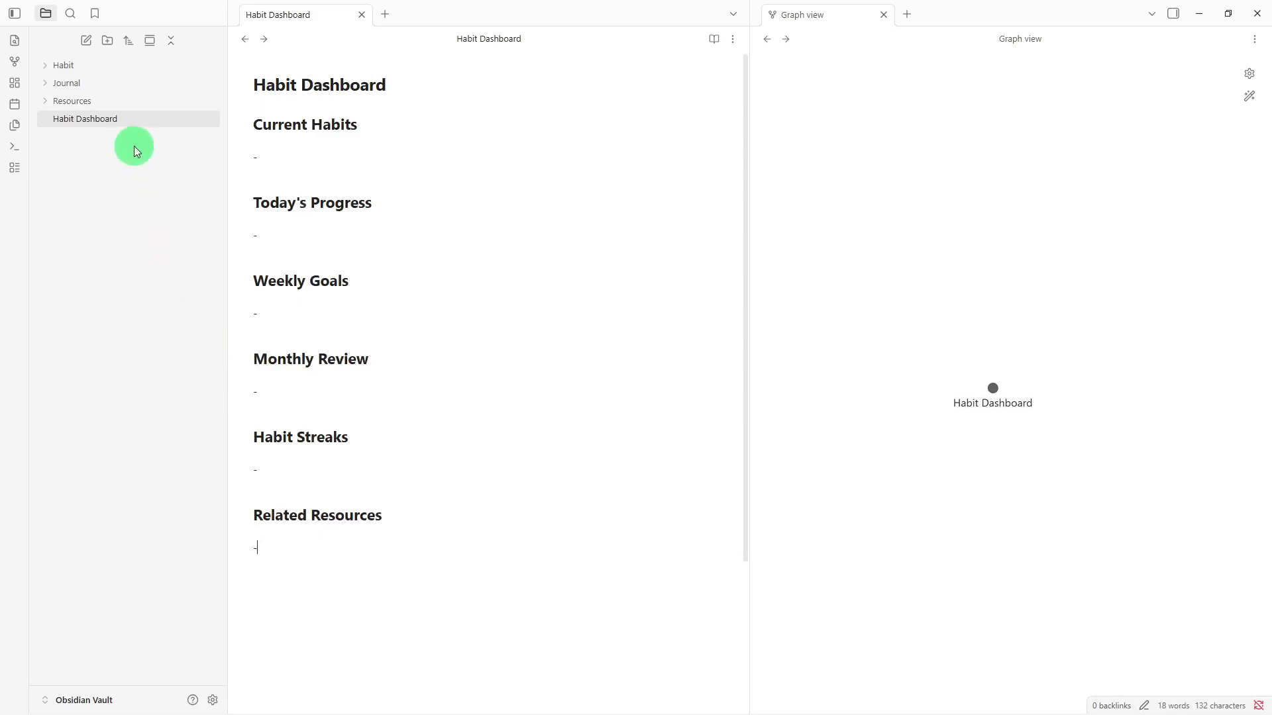
pyautogui.moveTo(130, 121); pyautogui.dragTo(141, 63)
pyautogui.click(141, 64)
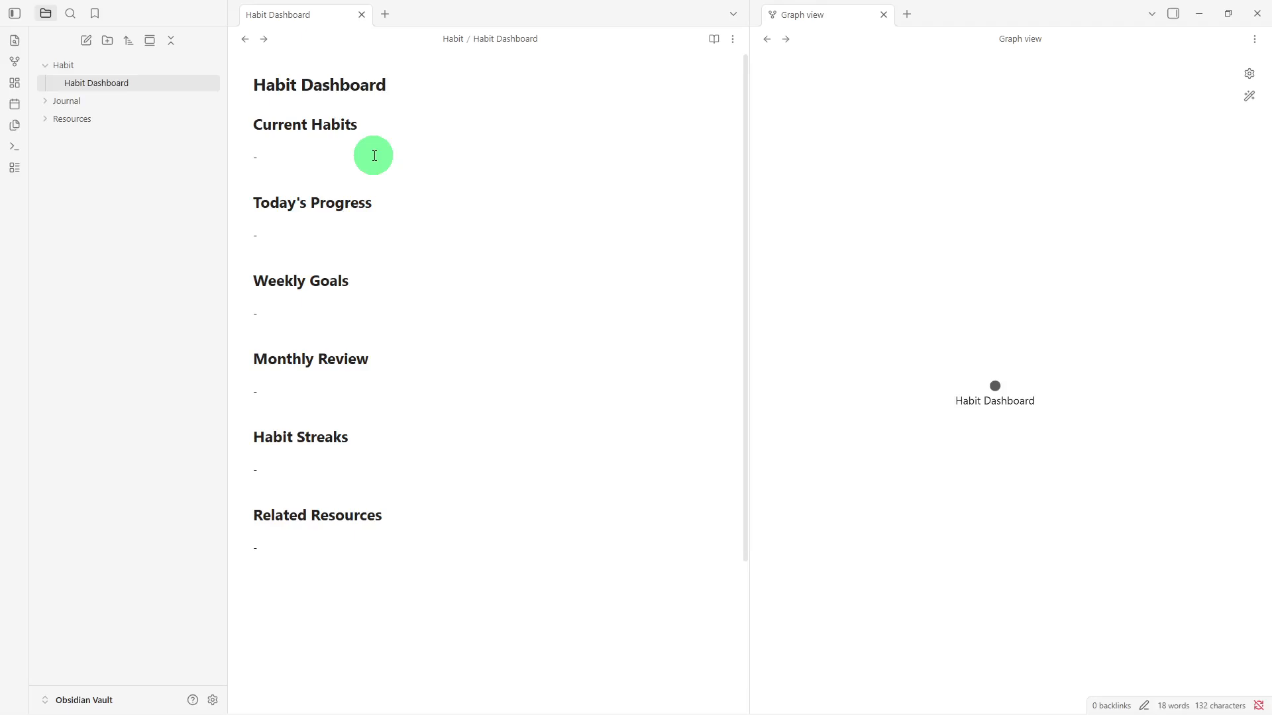
# Step: Create a new note in the vault root titled Daily Habit Tracker
pyautogui.rightClick(161, 221)
pyautogui.click(170, 232)
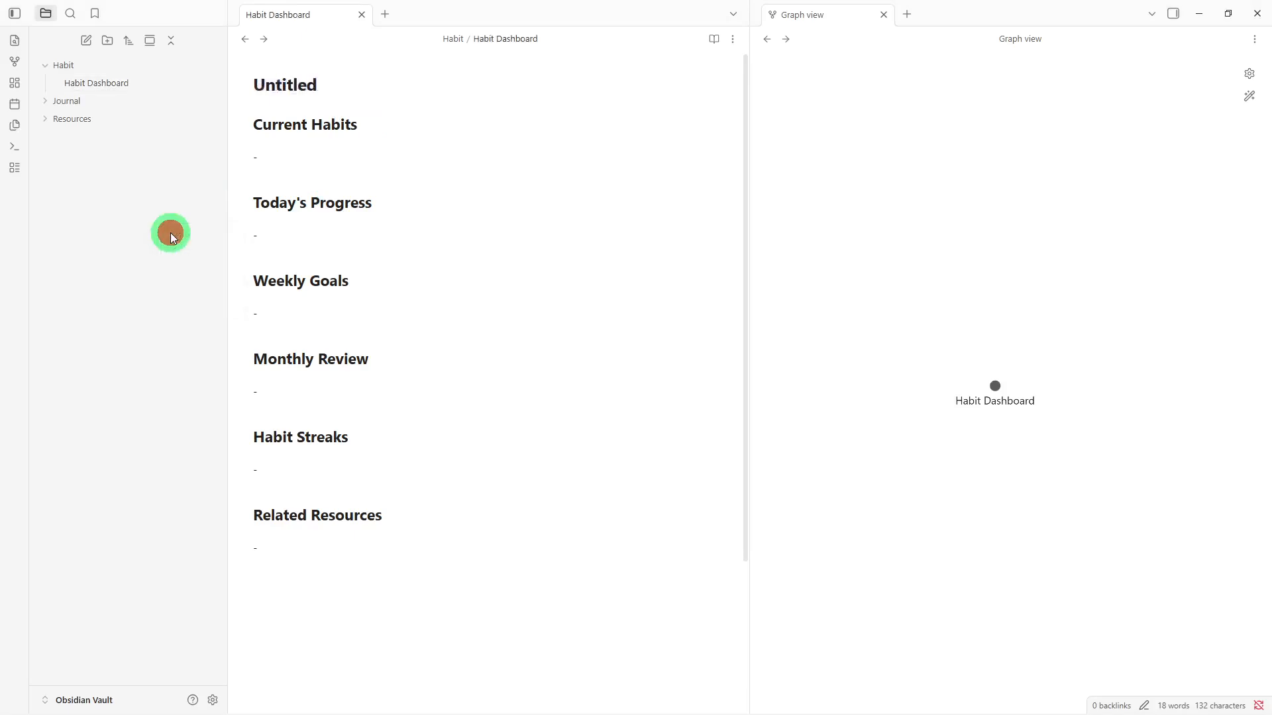
pyautogui.press('BackSpace')
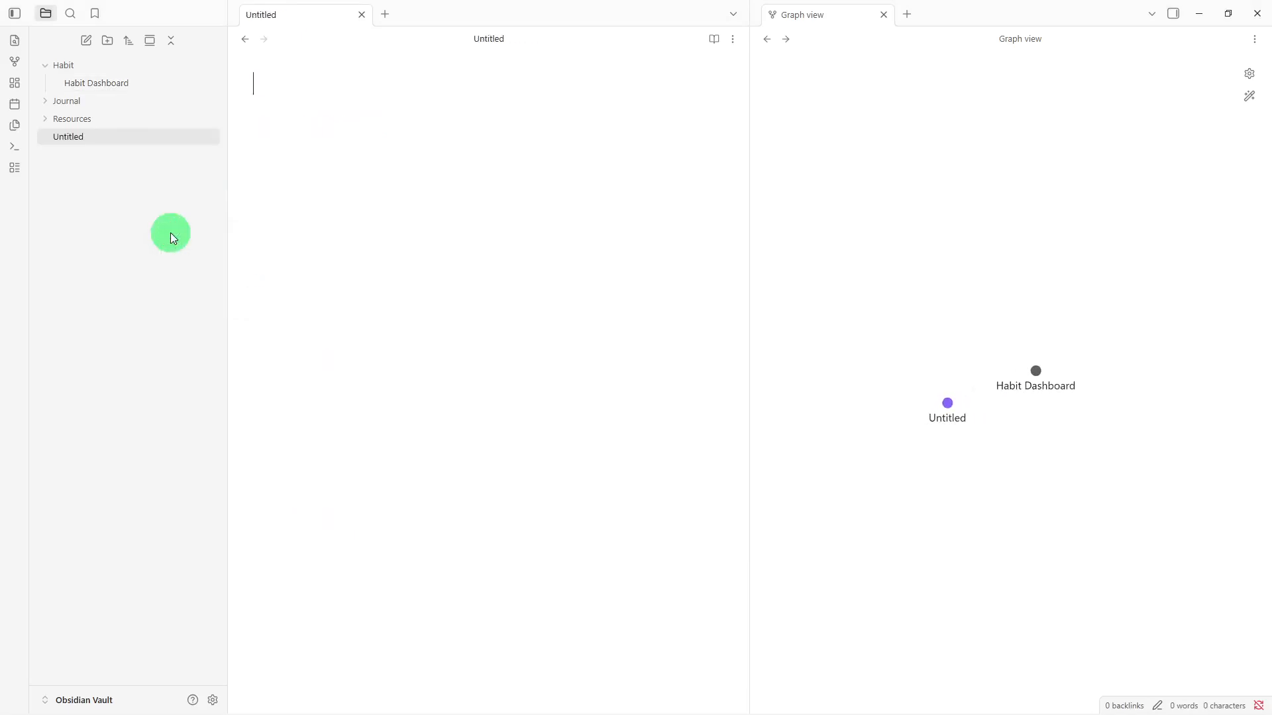
pyautogui.write('Daily Hab')
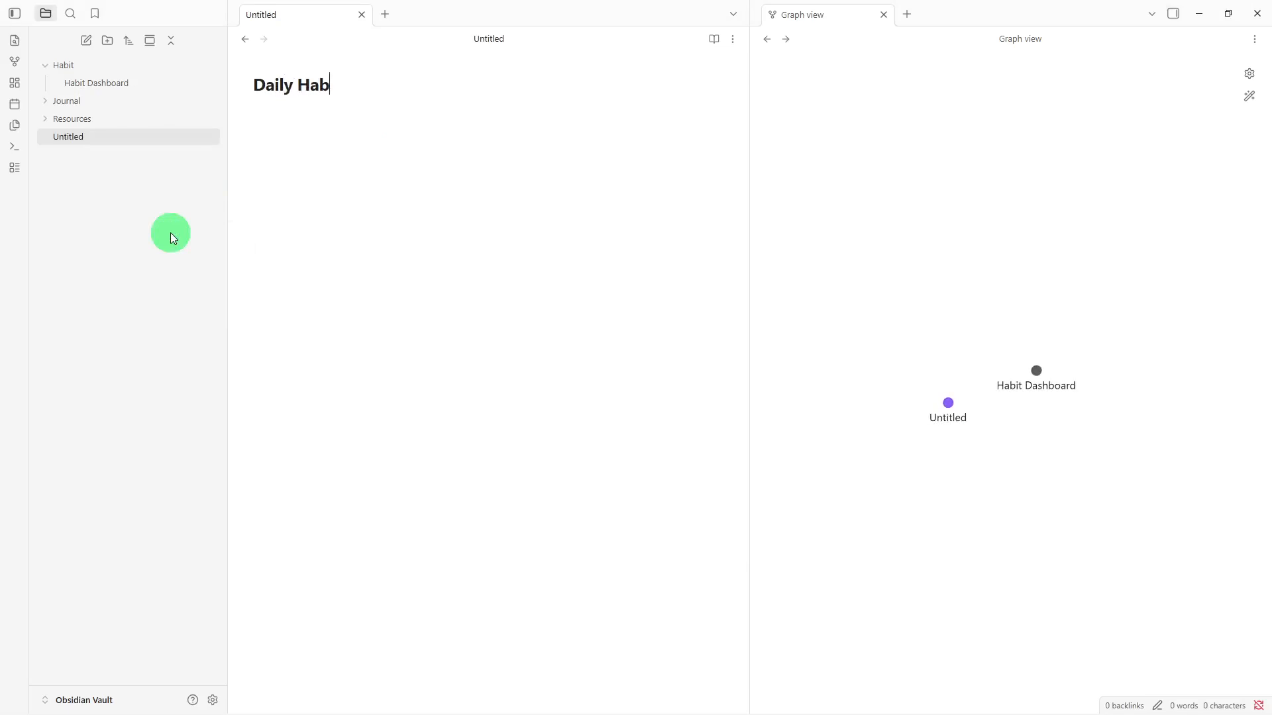
pyautogui.write('it Tracker')
pyautogui.press('Return')
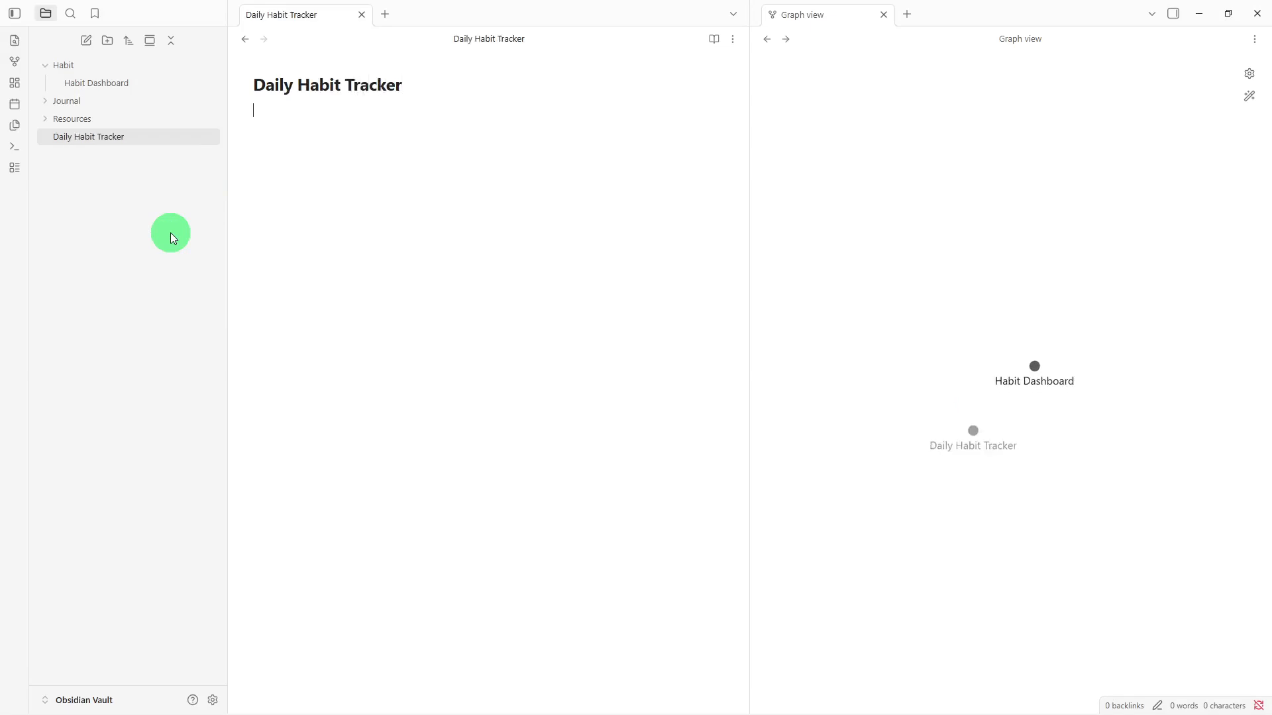
# Step: Add level-two headings Date (with "Date:"), Completed Habits, Habits To Improve, Notes and Tomorrow's Focus (with dashes), and move the note into the Journal folder
pyautogui.write("## Date Date:  ## Completed Habits -  ## Habits To Improve -  ## Notes -  ## Tomorrow's Focus -")
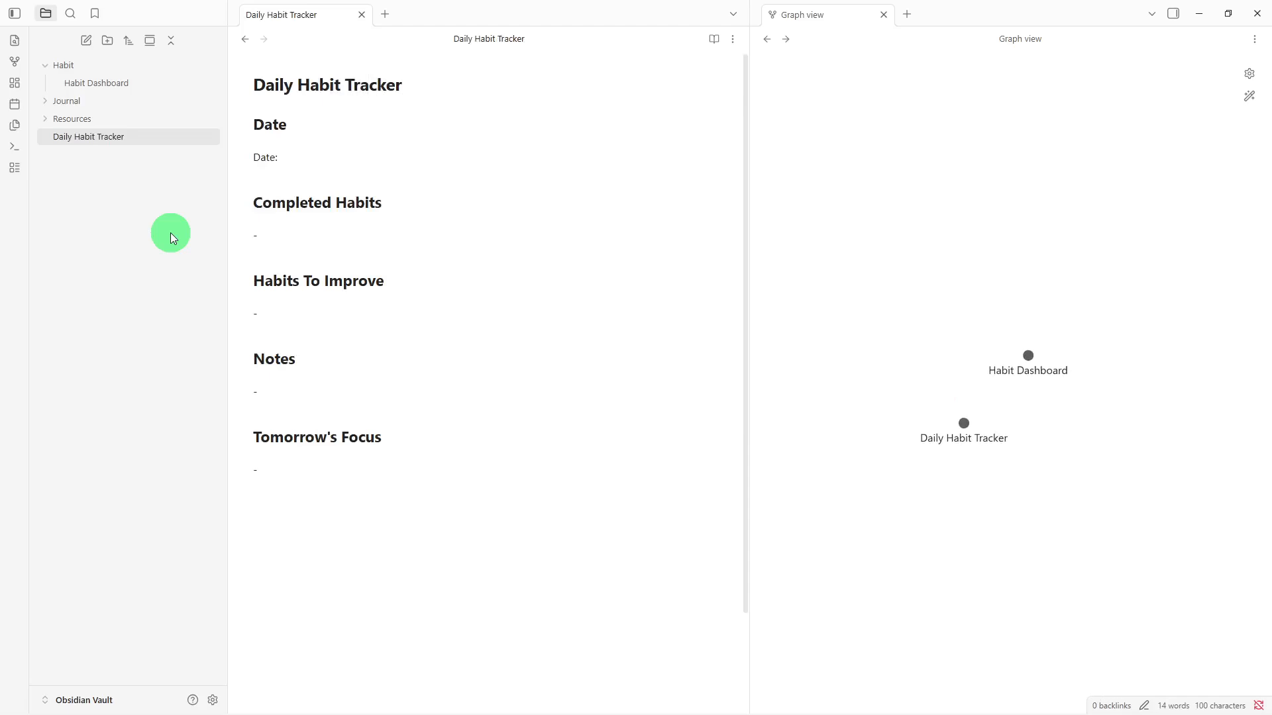
pyautogui.moveTo(122, 136); pyautogui.dragTo(129, 102)
pyautogui.click(129, 102)
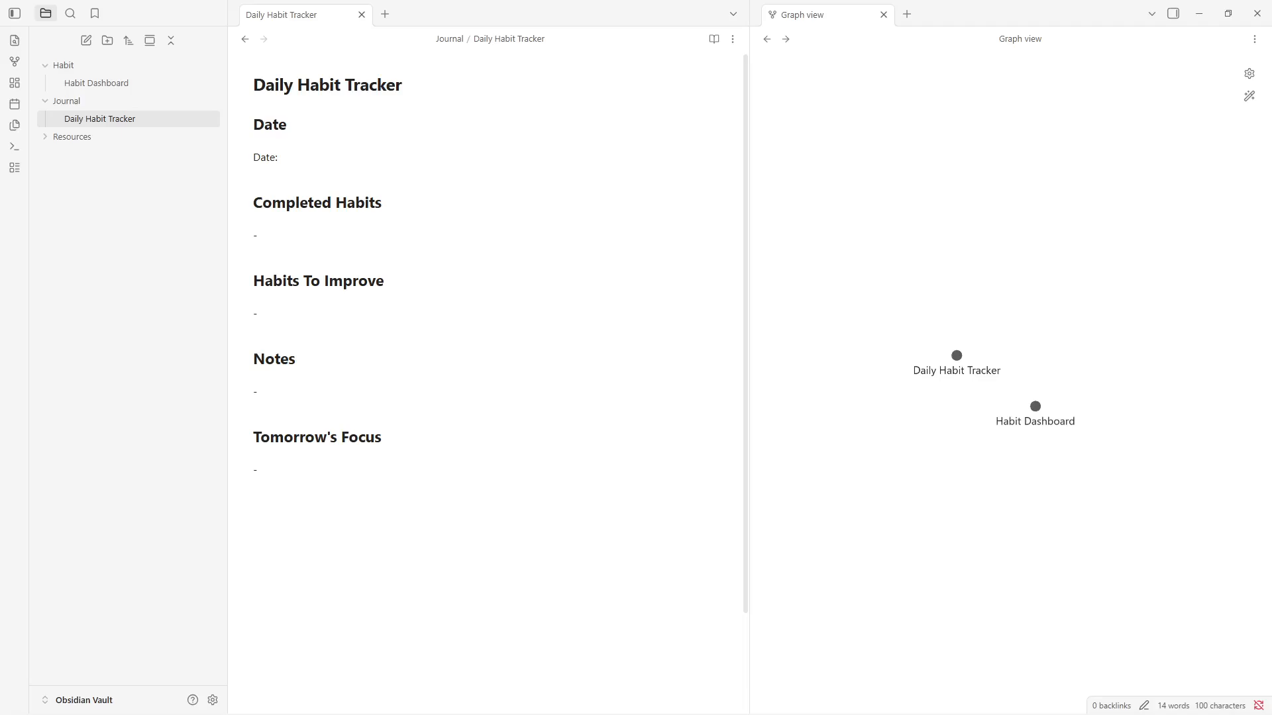
# Step: Create a new note in the vault root titled Resource Library
pyautogui.rightClick(158, 321)
pyautogui.click(168, 325)
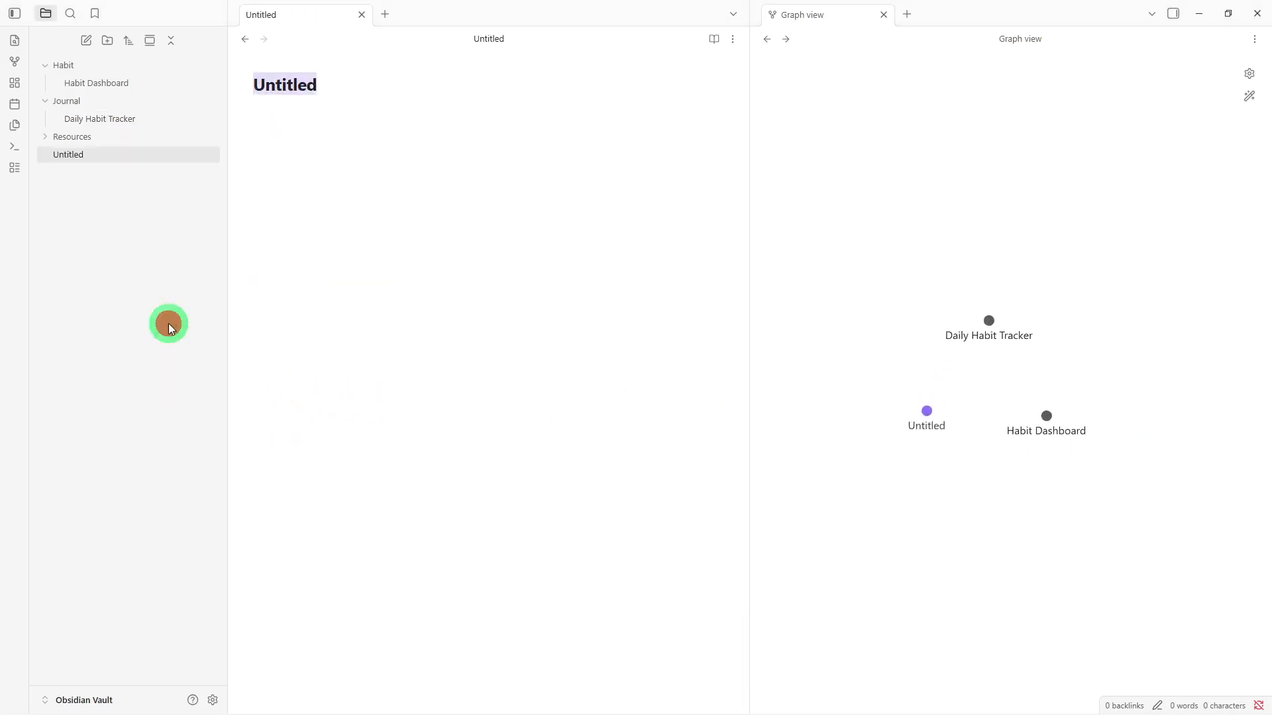
pyautogui.press('BackSpace')
pyautogui.write('Re')
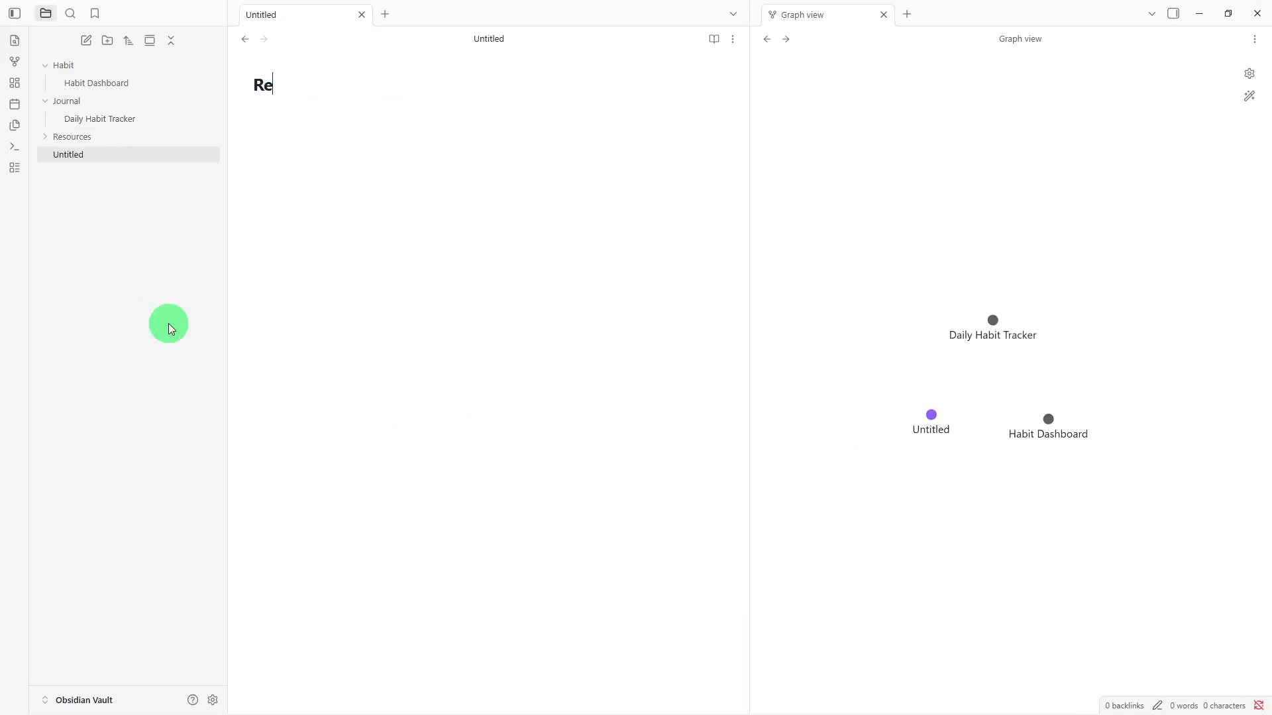
pyautogui.write('sour')
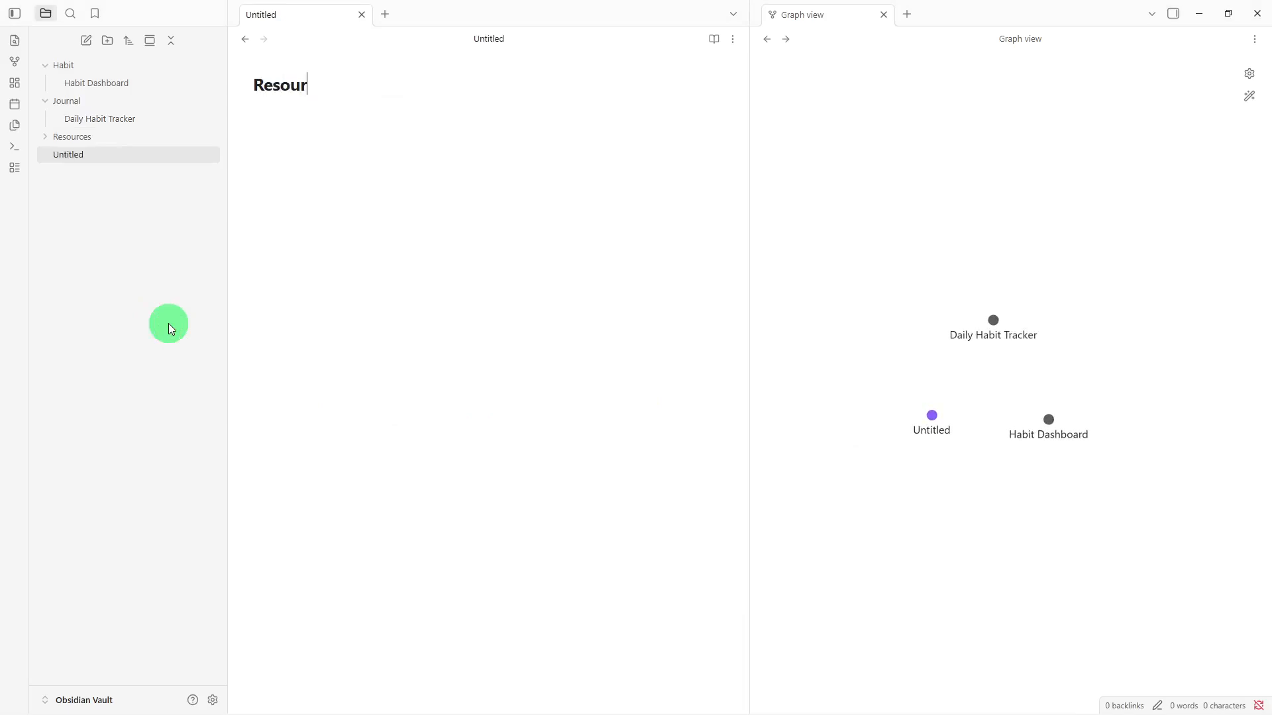
pyautogui.write('ce Library')
pyautogui.press('Return')
# Step: Add headings Habit Templates, Reference Guides, Useful Links, Personal Notes and Resources To Review, each with a dash, and move the note into the Resources folder
pyautogui.write('Habit Templates  -  Reference Guides  -  Useful Links  -  Personal Notes  -  Resources To Review  -')
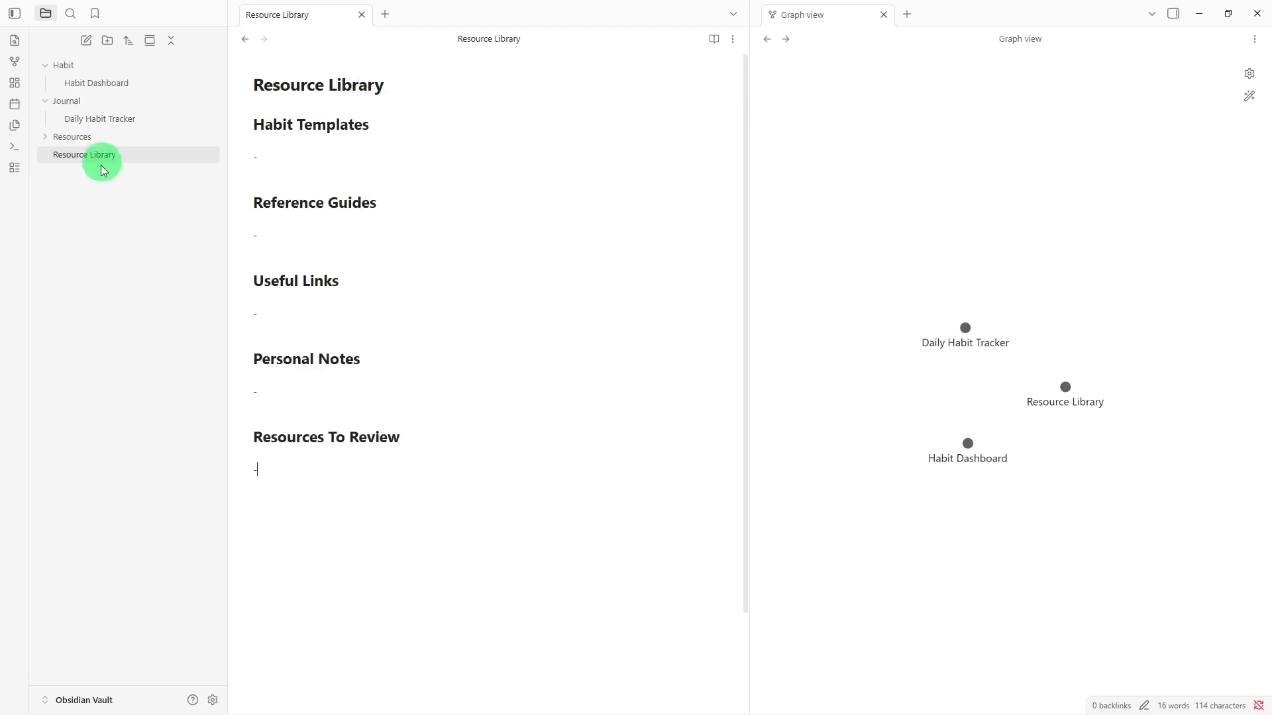
pyautogui.moveTo(111, 155); pyautogui.dragTo(109, 140)
pyautogui.click(111, 140)
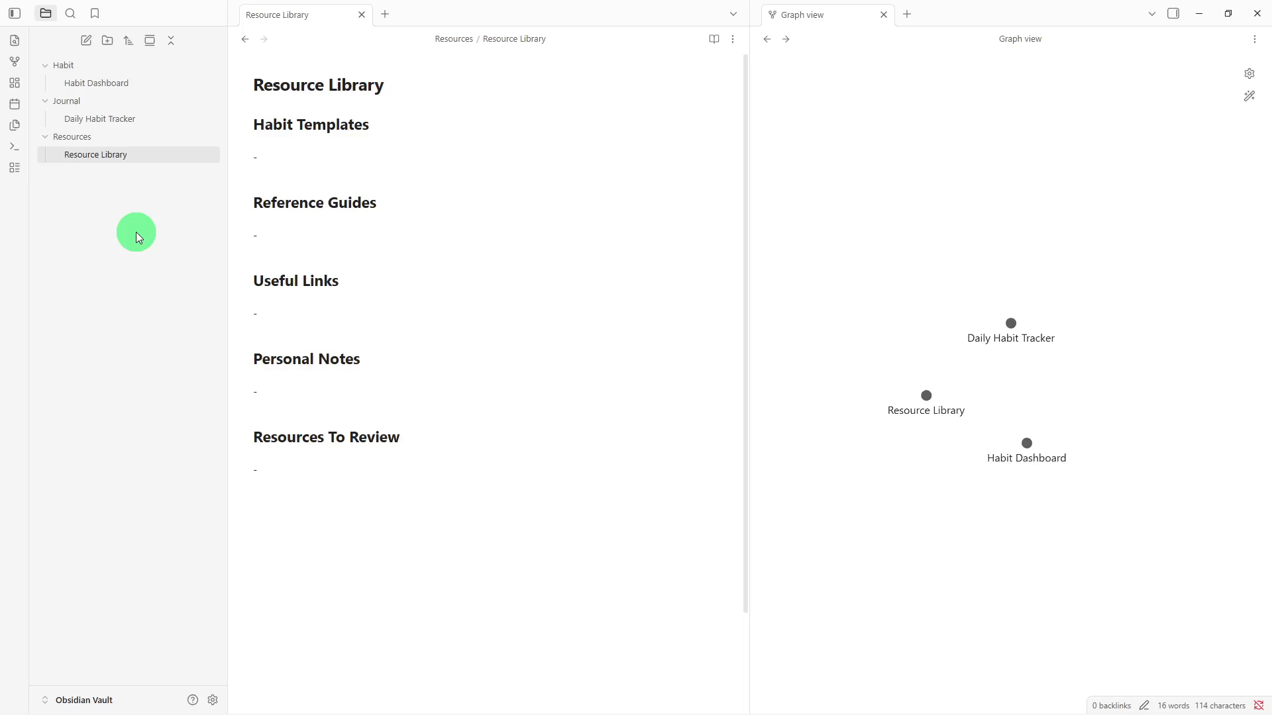
# Step: In the Habit Dashboard note, add bulleted internal links to Daily Habit Tracker and Resource Library under Related Resources
pyautogui.click(180, 89)
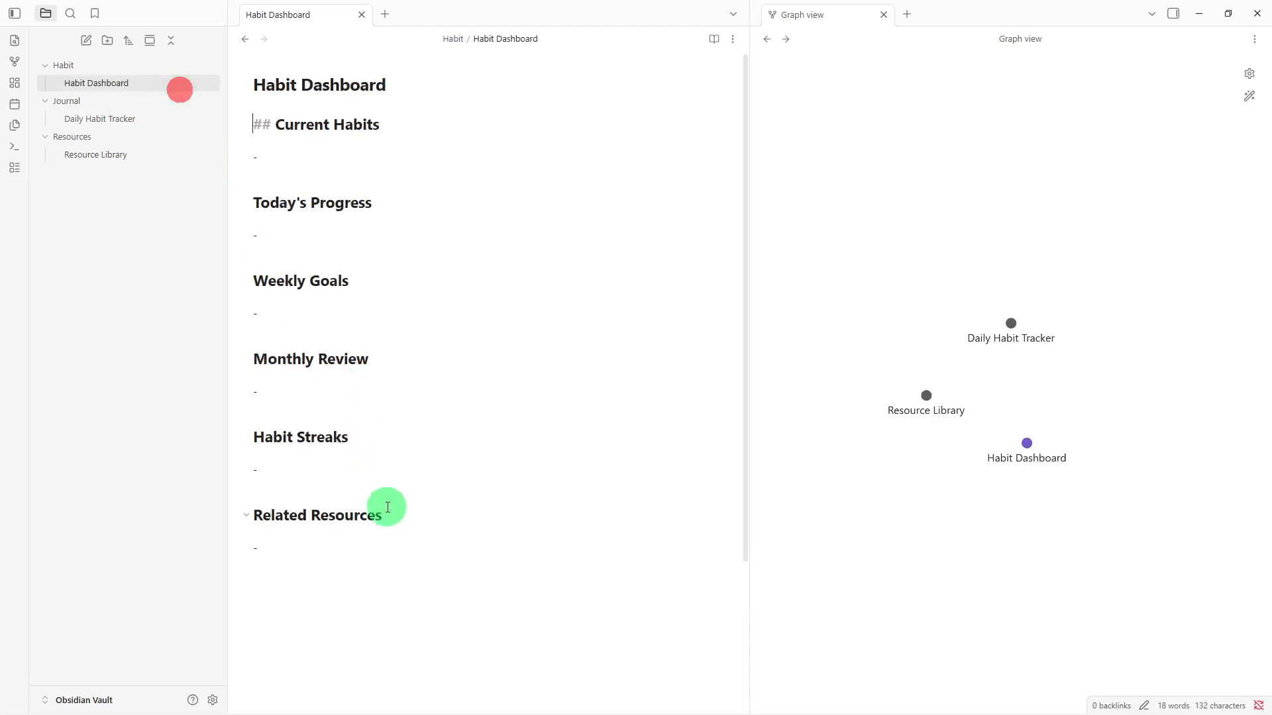
pyautogui.click(389, 540)
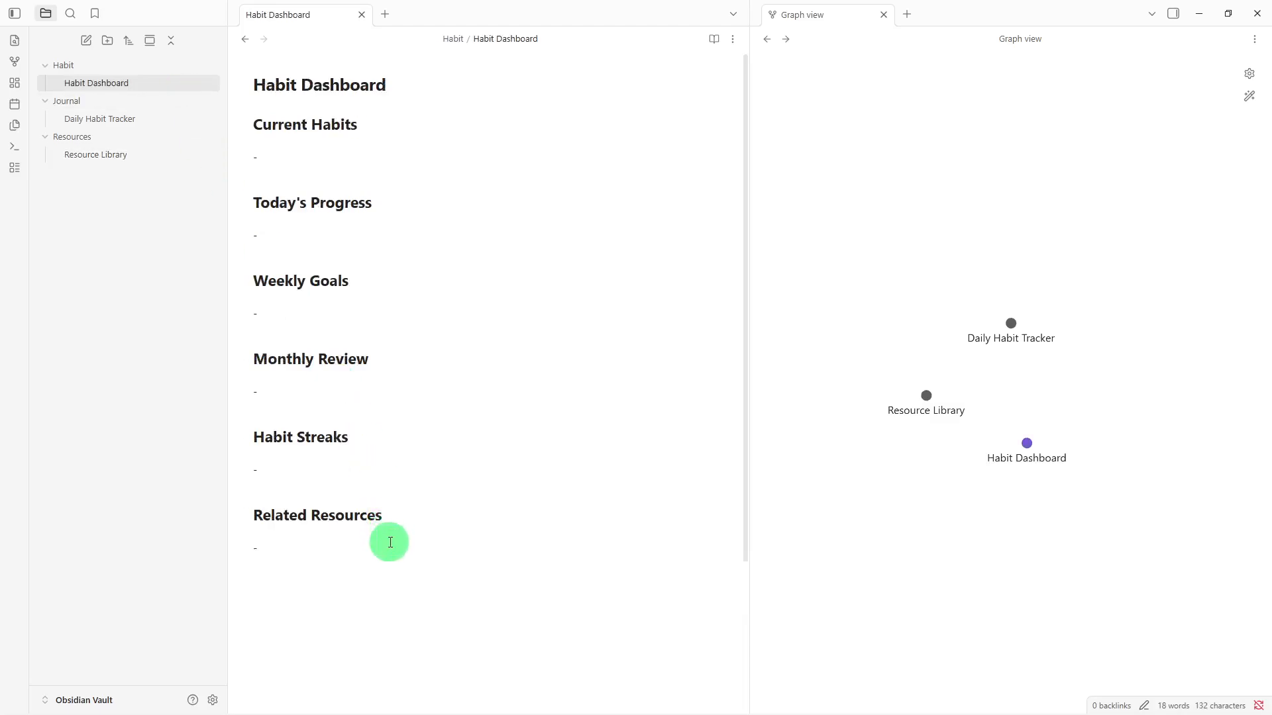
pyautogui.write('[[')
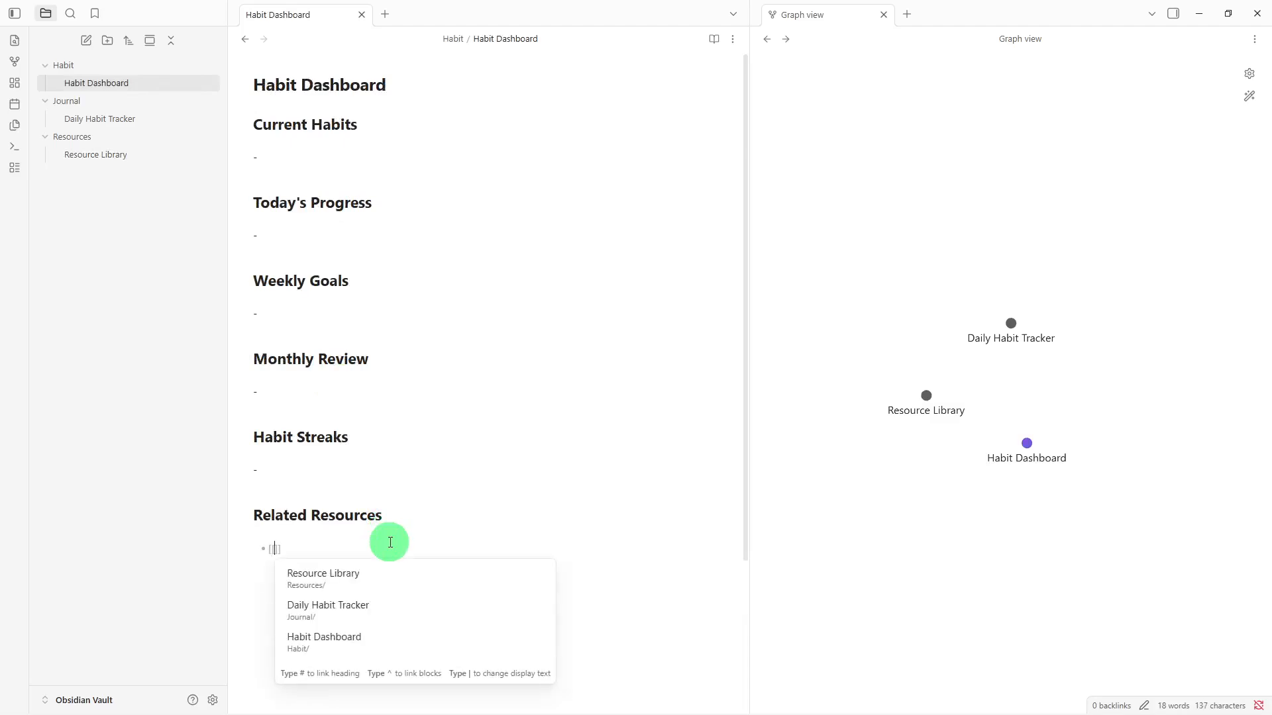
pyautogui.click(396, 618)
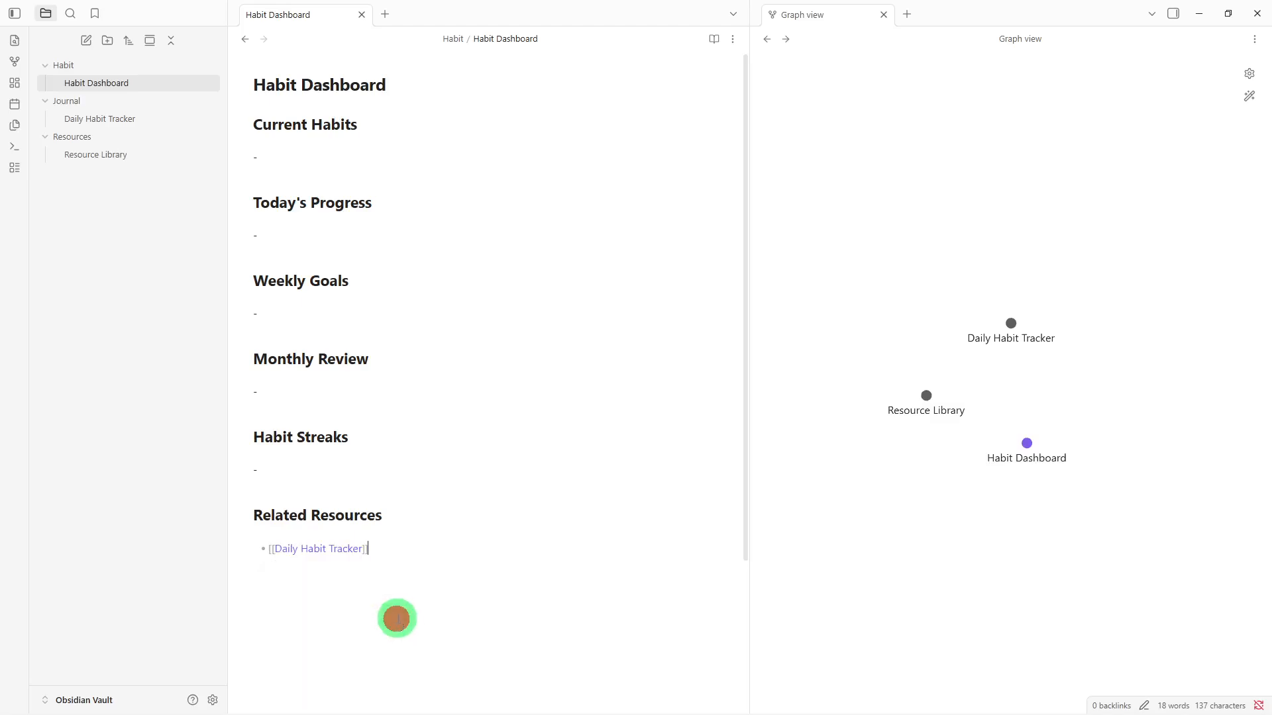
pyautogui.press('Return')
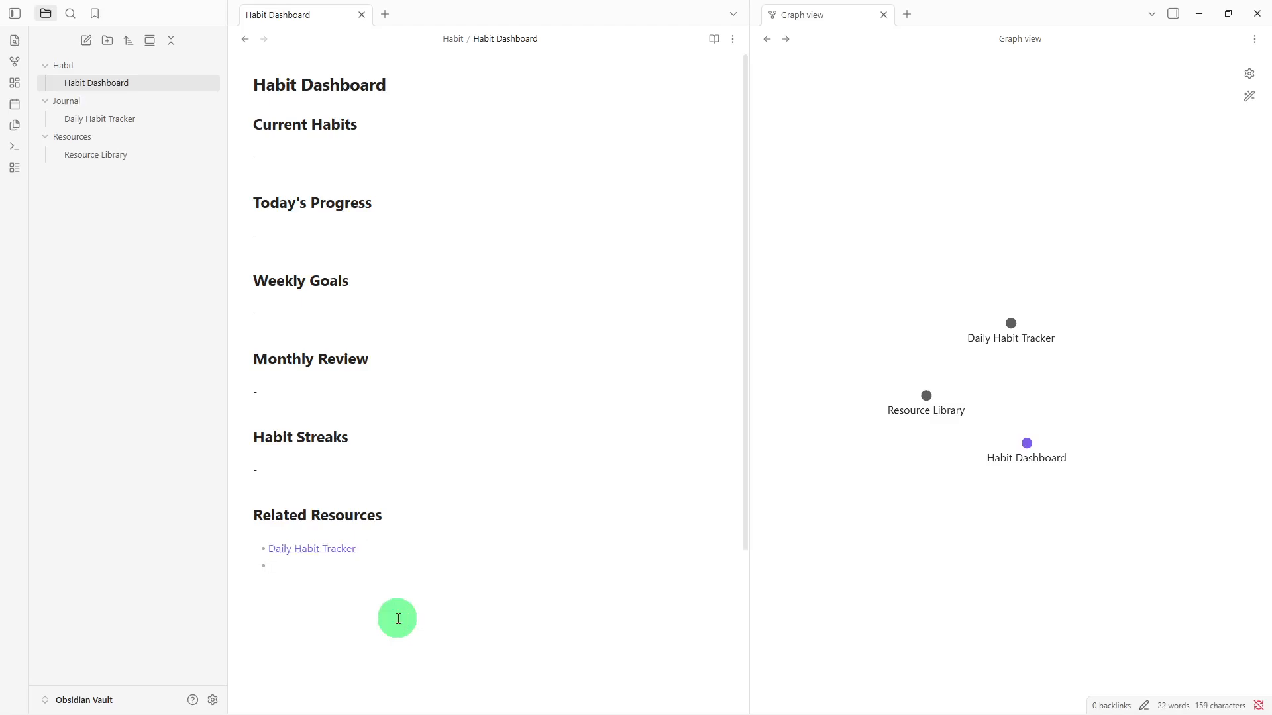
pyautogui.write('[[')
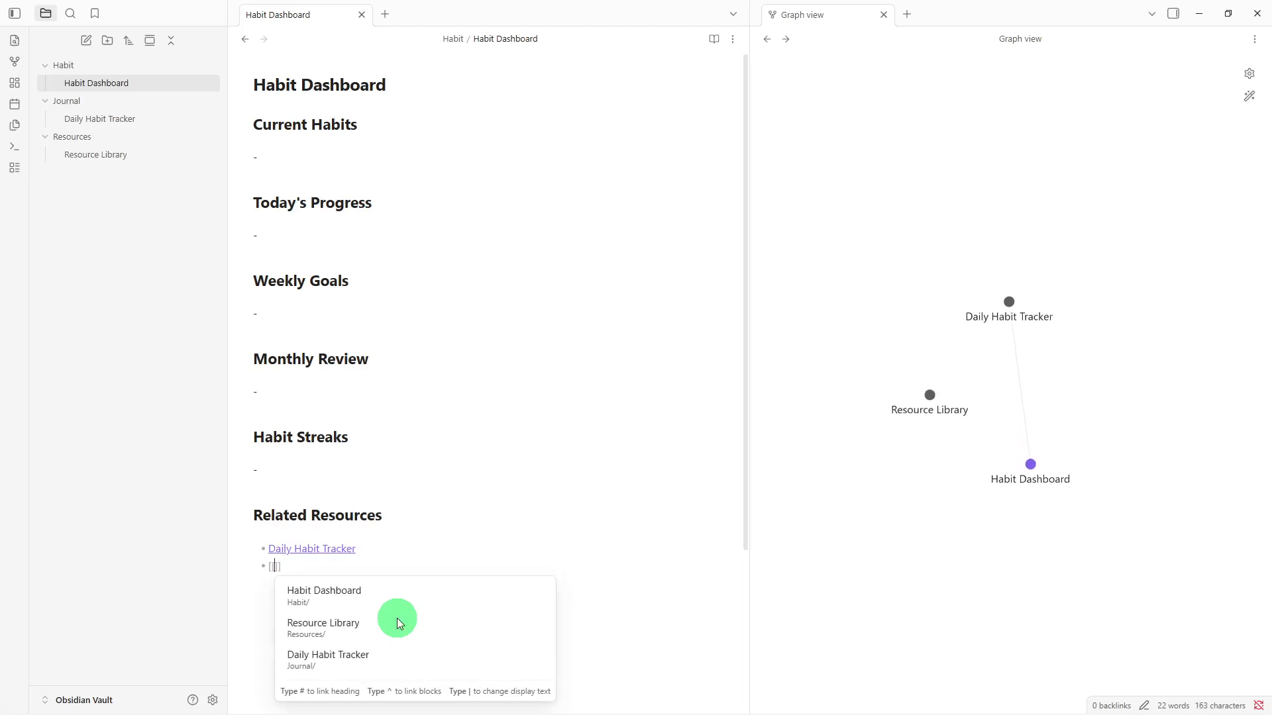
pyautogui.click(395, 623)
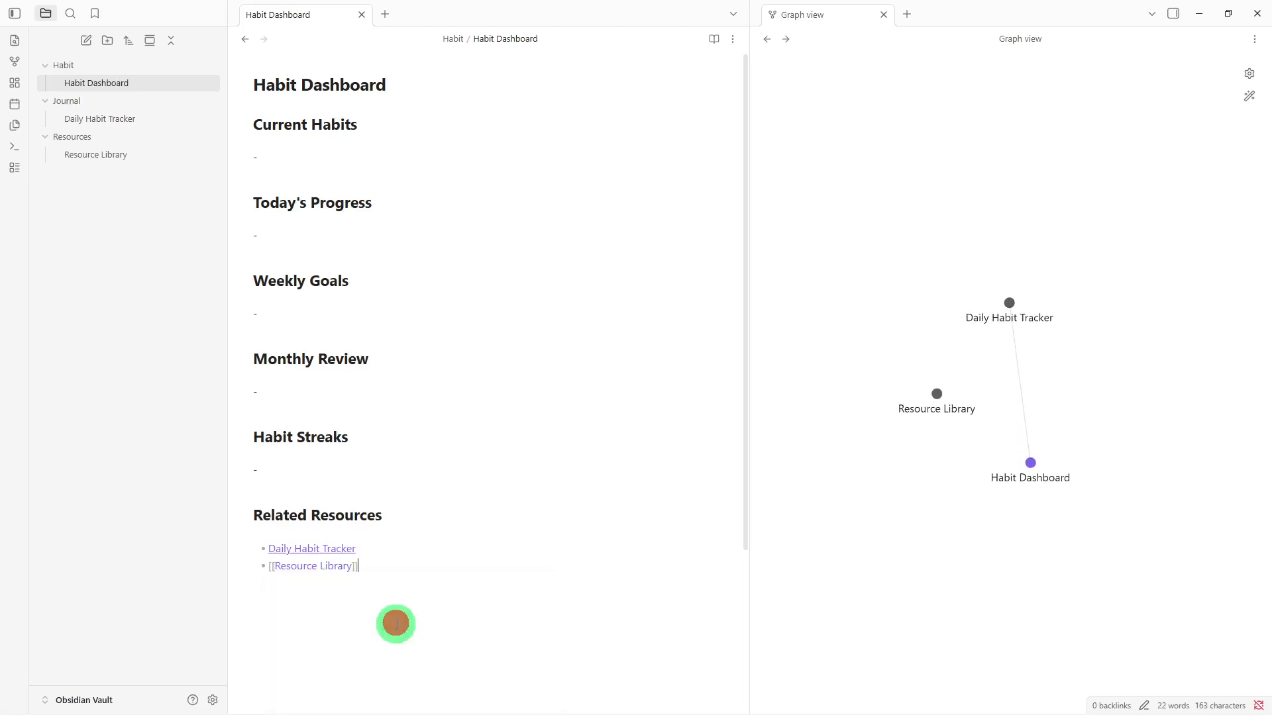
pyautogui.press('Return')
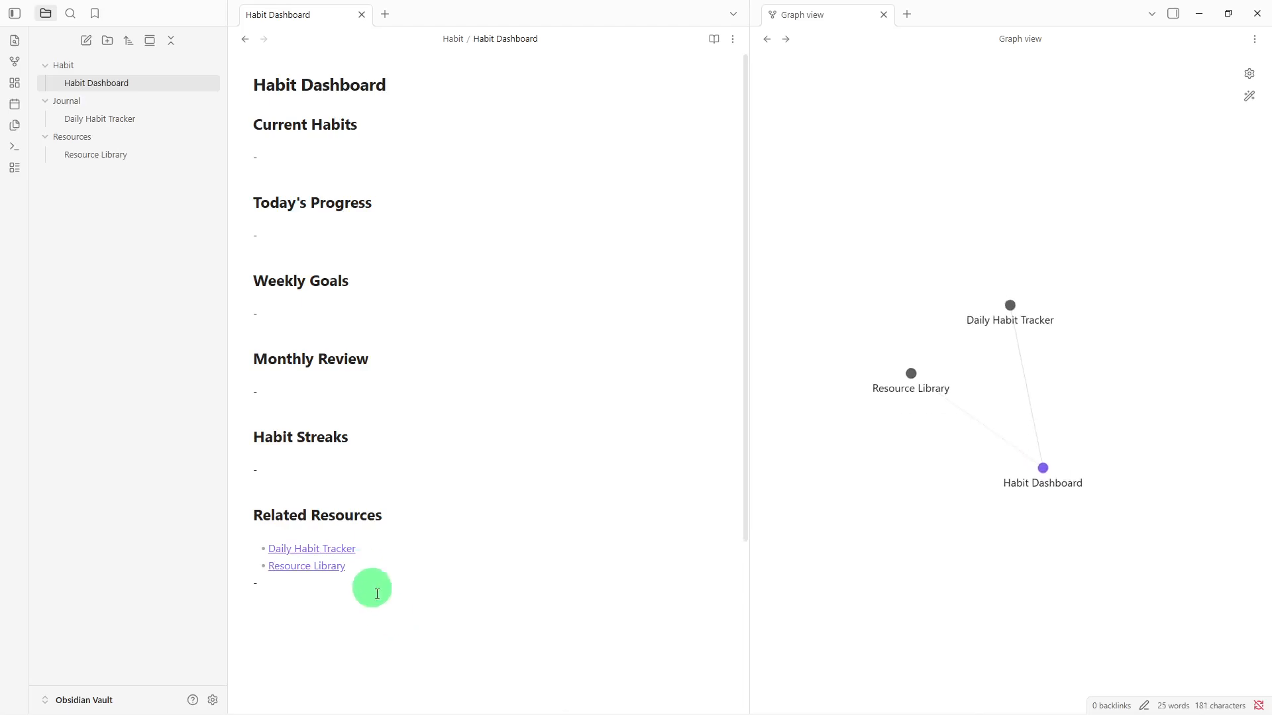
# Step: Turn the Monthly Review heading in the Habit Dashboard note into an internal link, [[Monthly Review]]
pyautogui.click(255, 356)
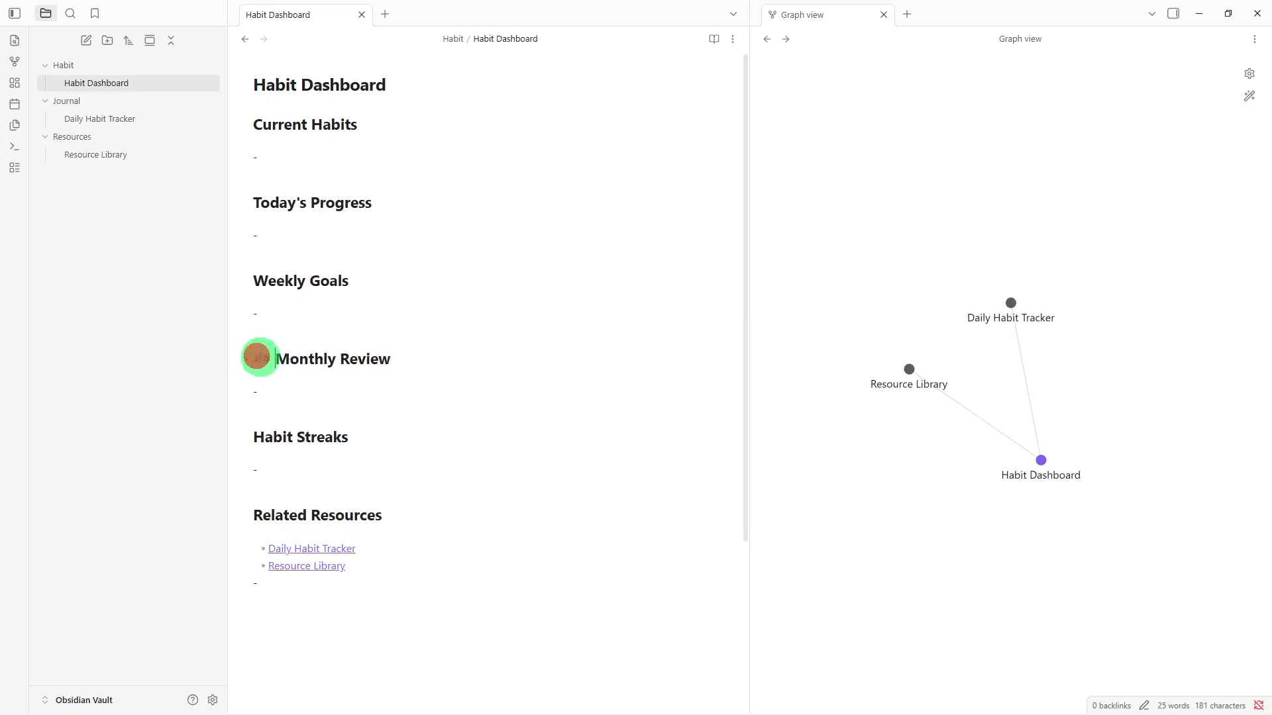
pyautogui.write('[[')
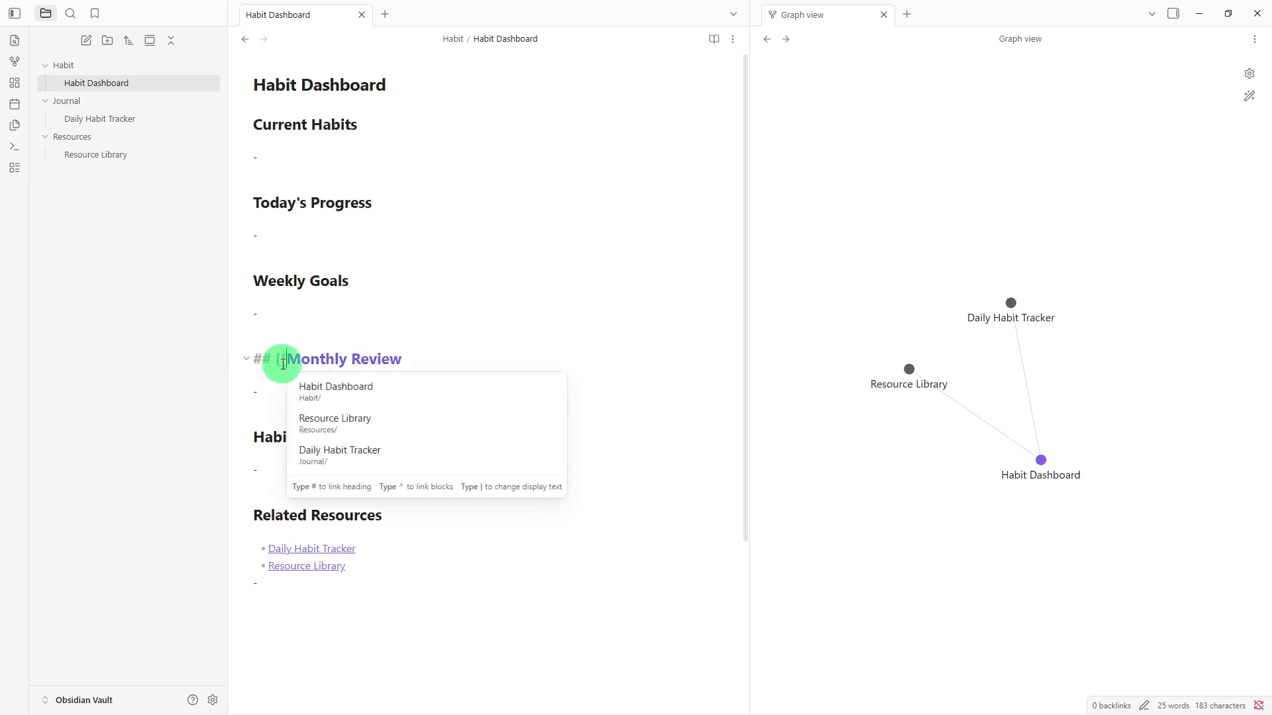
pyautogui.click(441, 359)
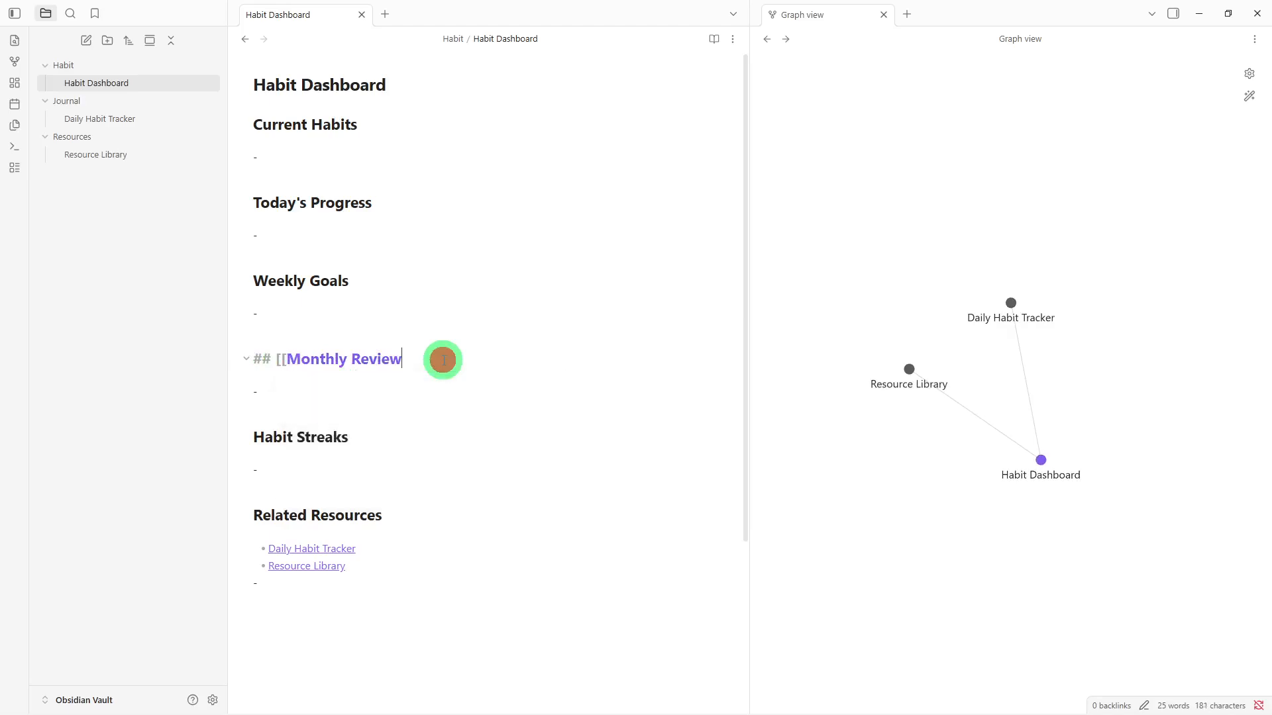
pyautogui.write(']]')
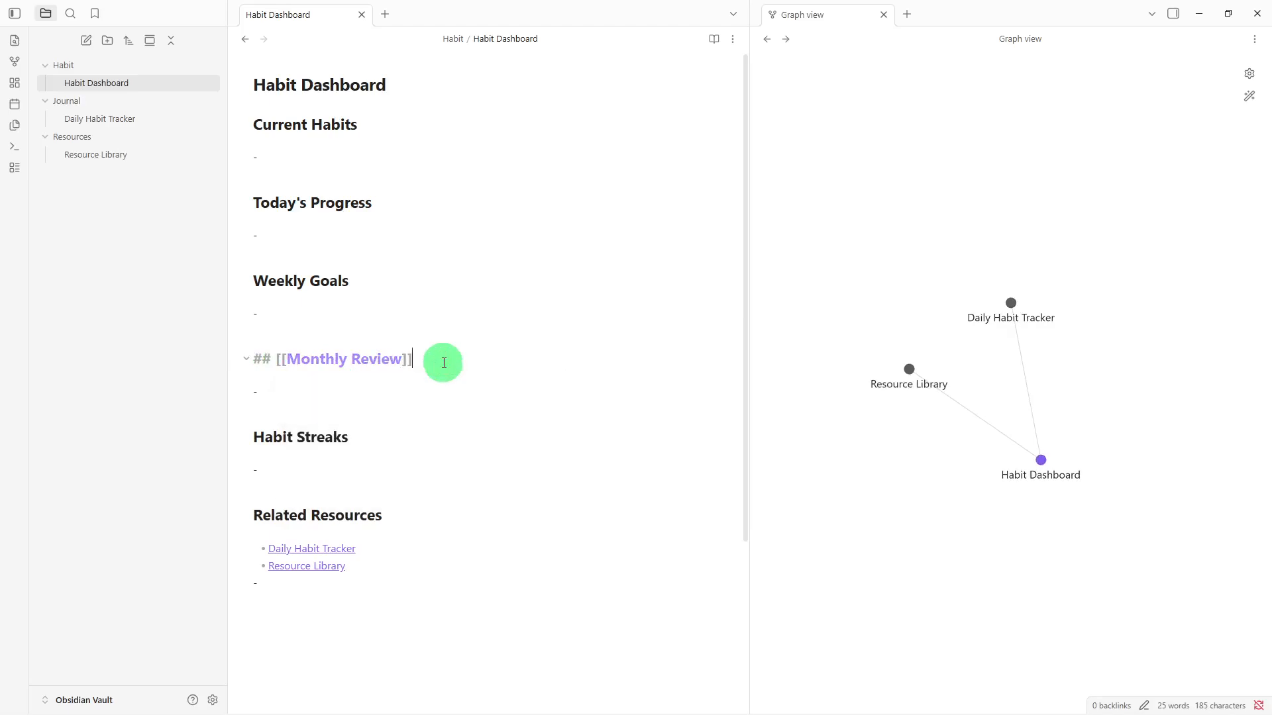
pyautogui.click(405, 465)
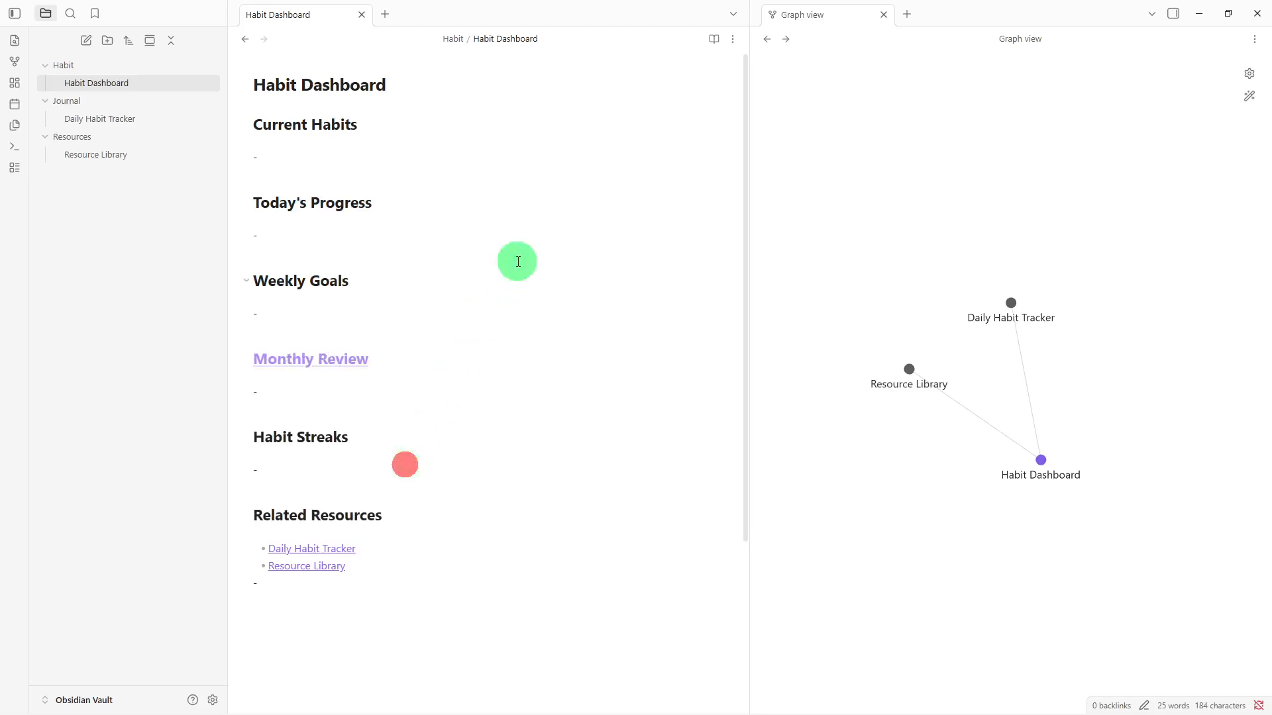
# Step: Add an aliases property with the value status to the Habit Dashboard note
pyautogui.click(732, 38)
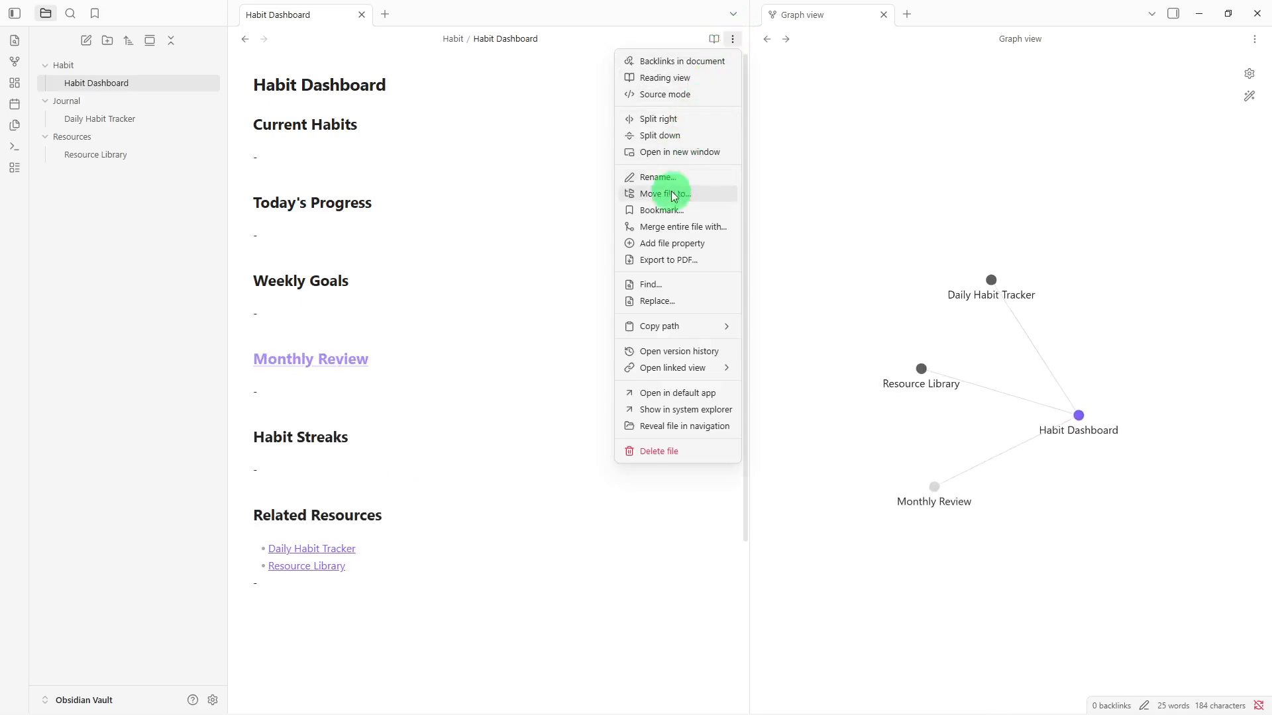
pyautogui.click(663, 243)
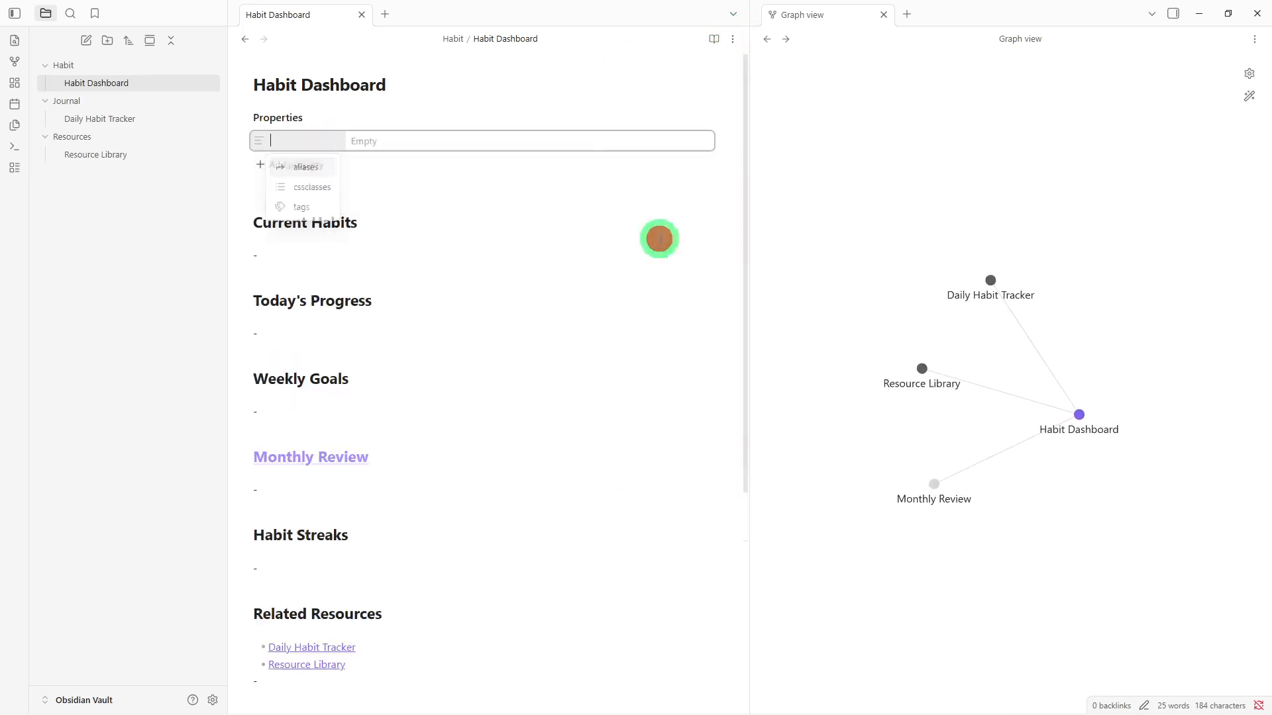
pyautogui.click(310, 175)
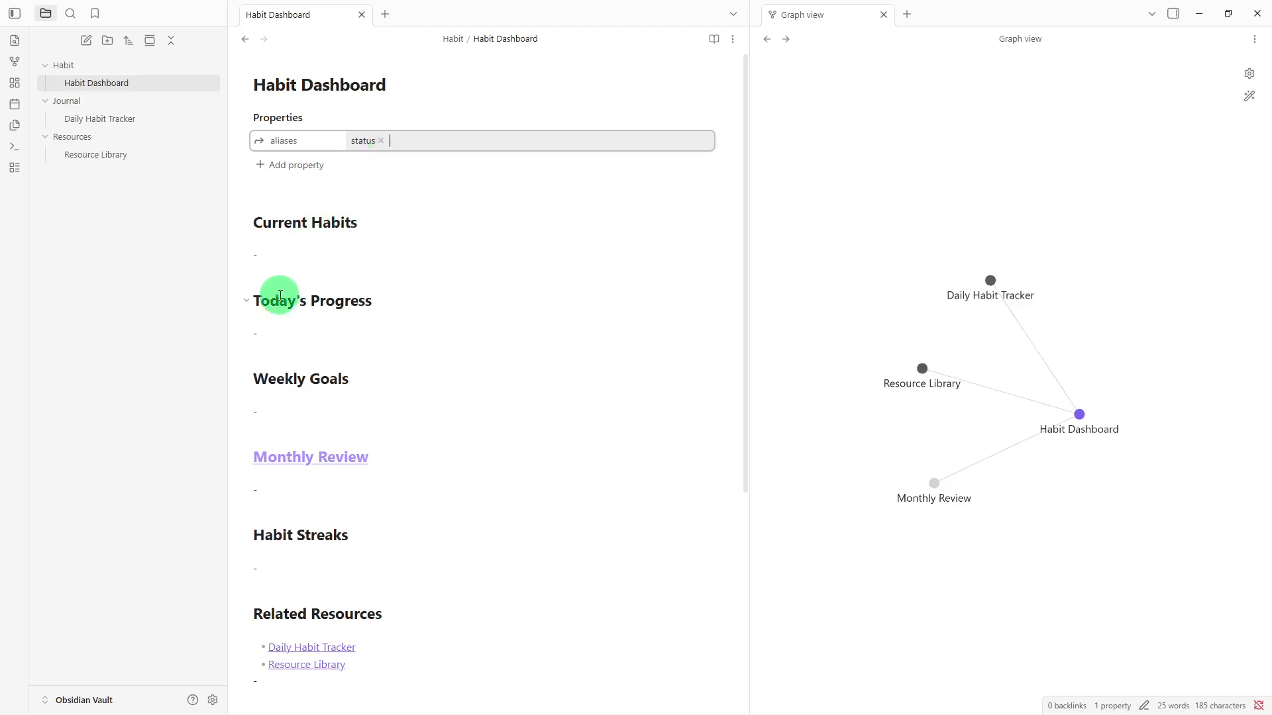
# Step: In the Daily Habit Tracker note, add an internal link to Resource Library below the Tomorrow's Focus section
pyautogui.click(189, 125)
pyautogui.click(321, 507)
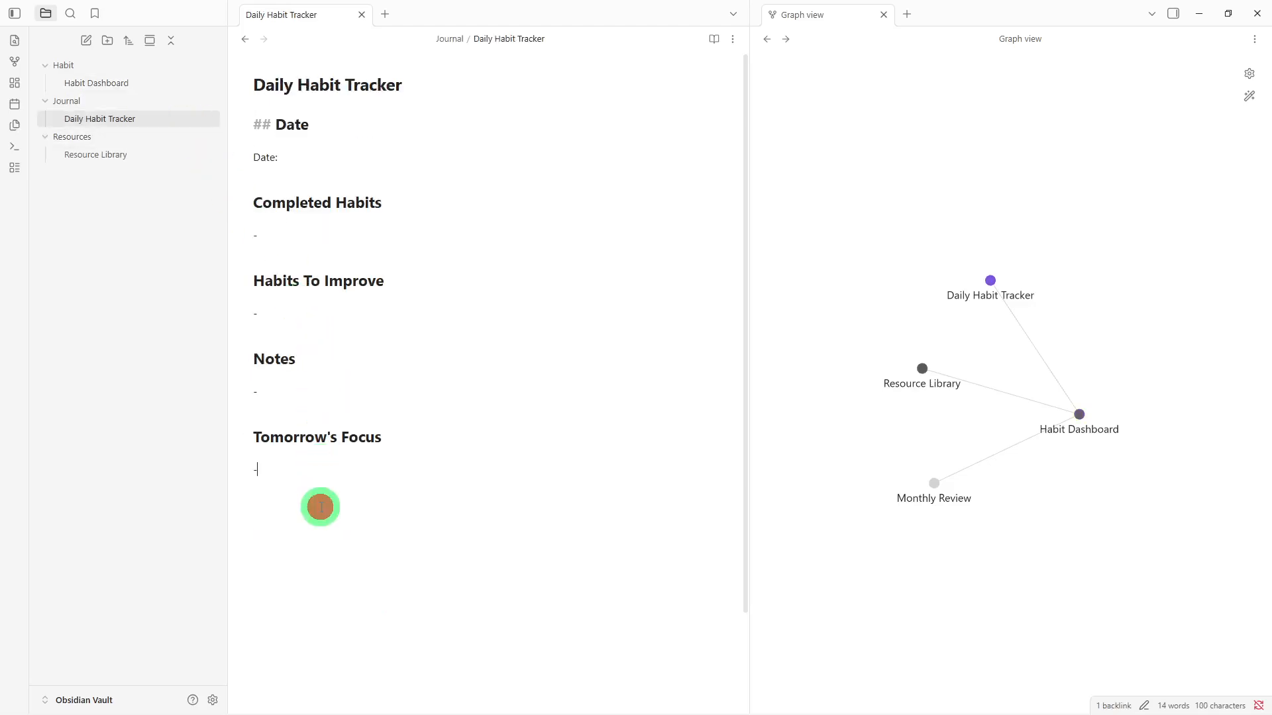
pyautogui.write('[[')
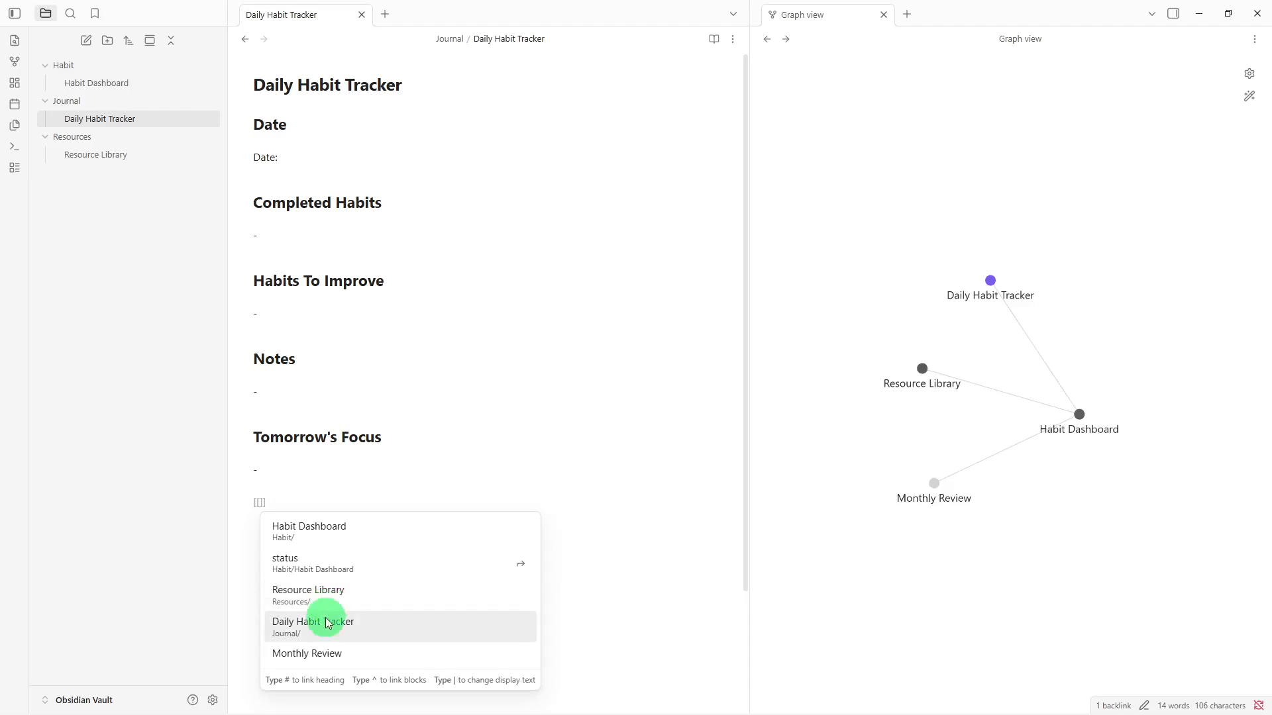
pyautogui.click(333, 608)
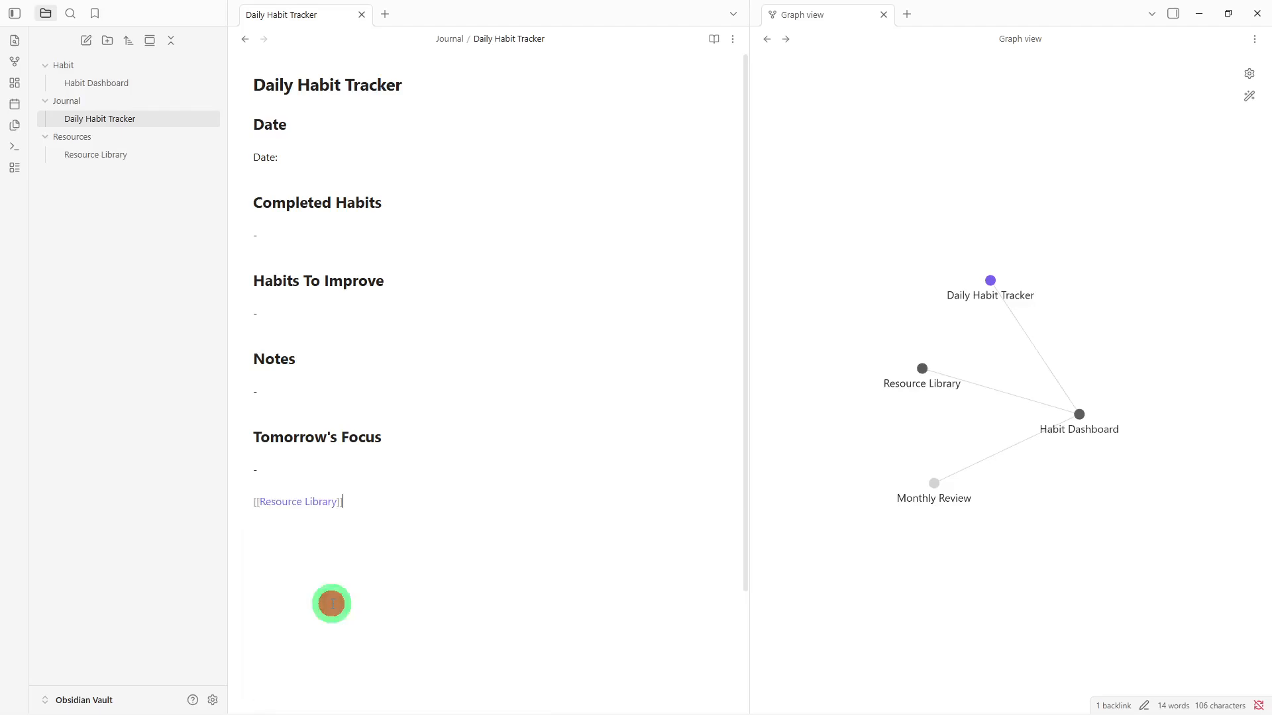
pyautogui.press('Return')
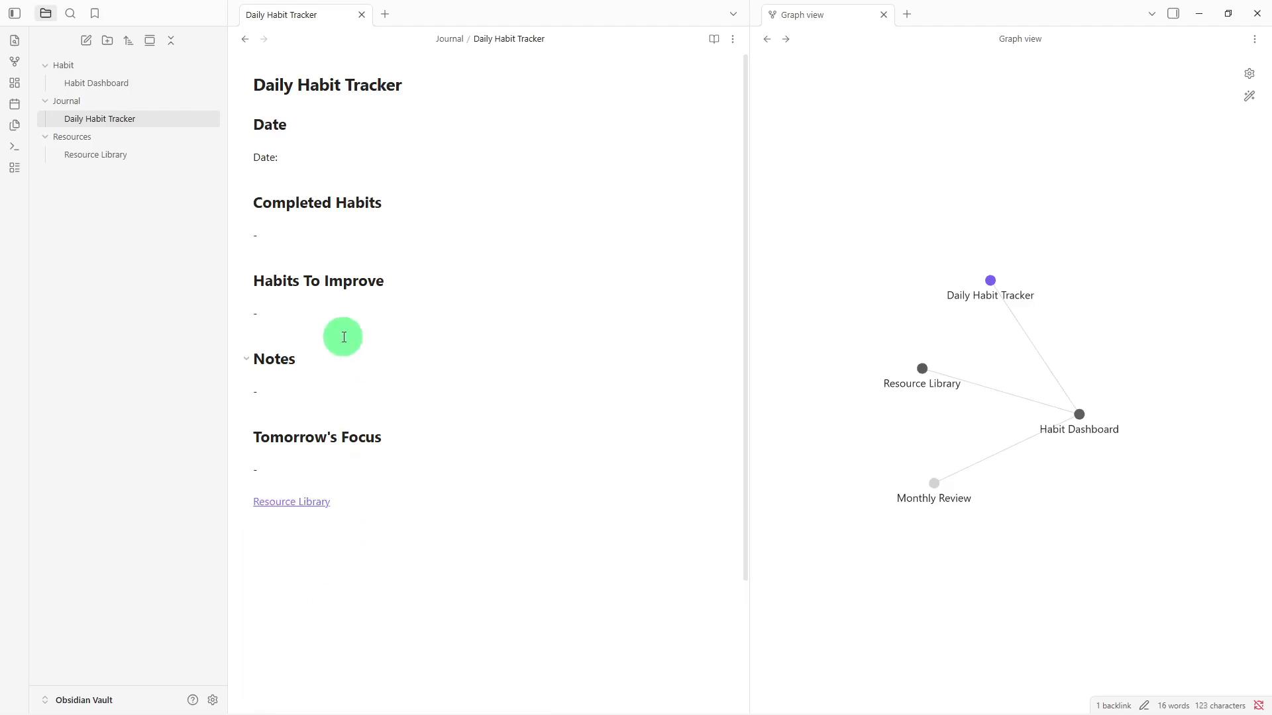
# Step: Add the tag #daily directly under the Completed Habits heading in the Daily Habit Tracker note
pyautogui.click(322, 223)
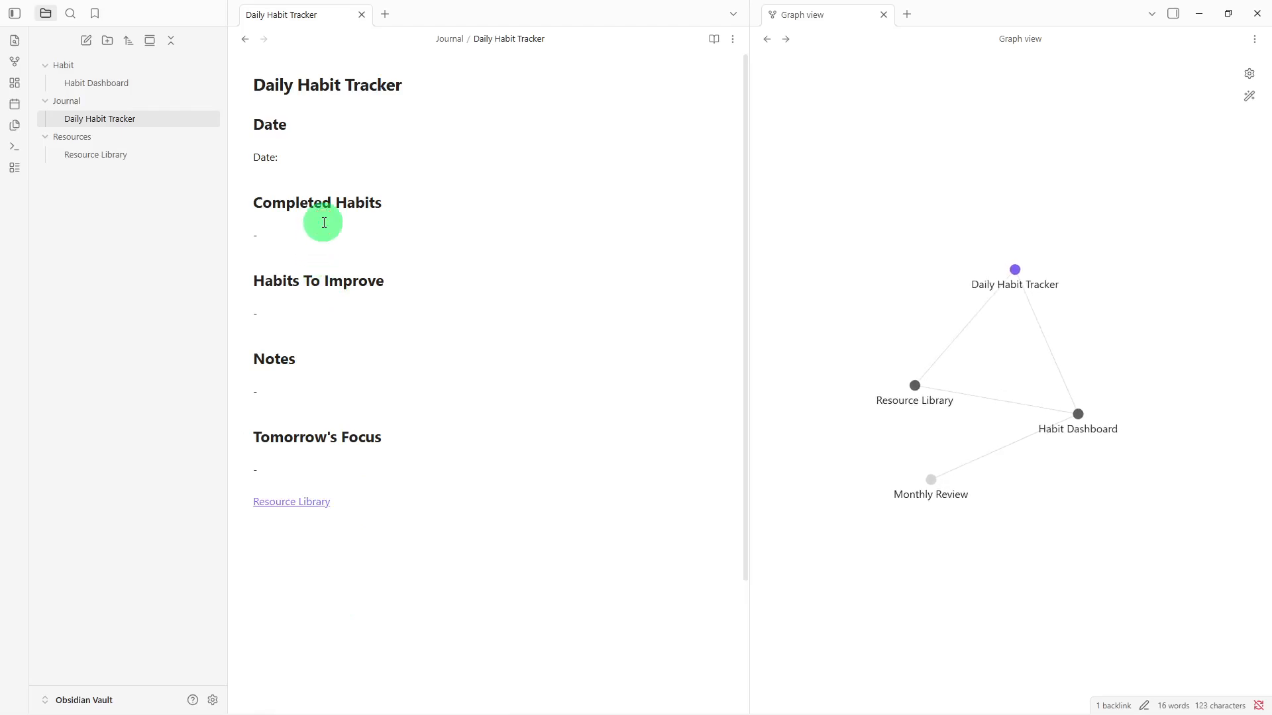
pyautogui.press('Return')
pyautogui.write('#')
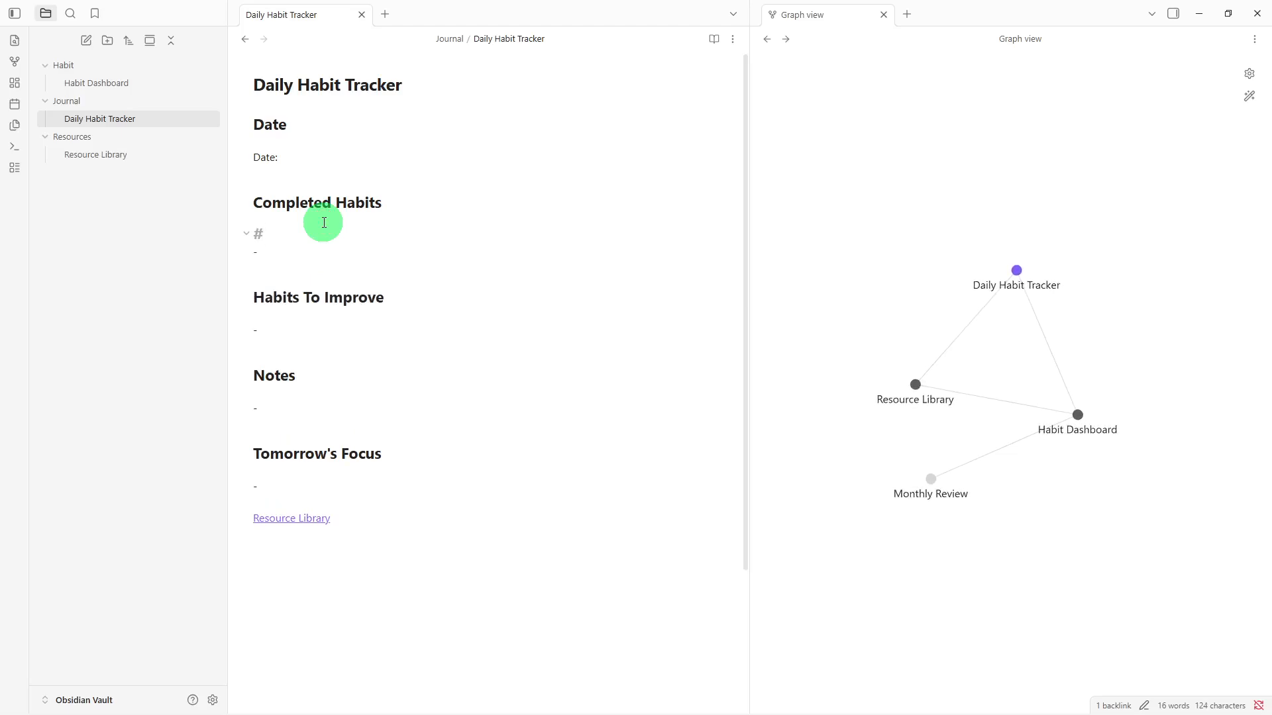
pyautogui.write('da')
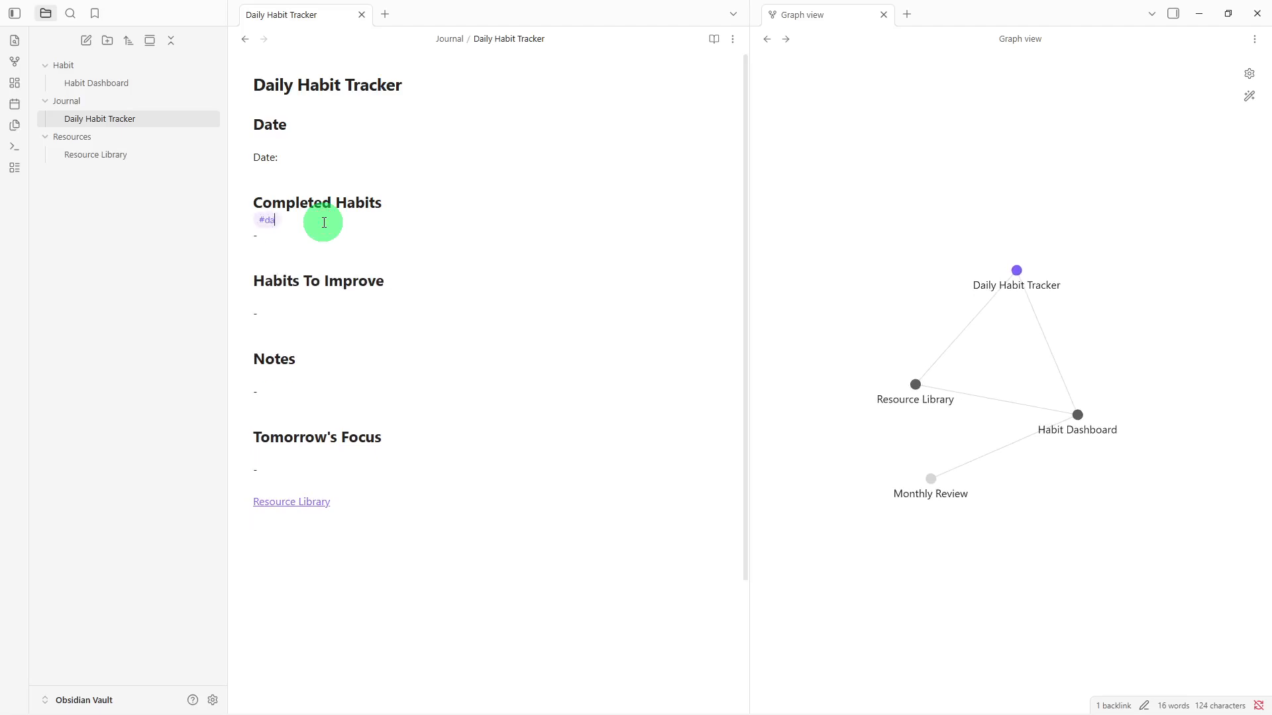
pyautogui.write('ily')
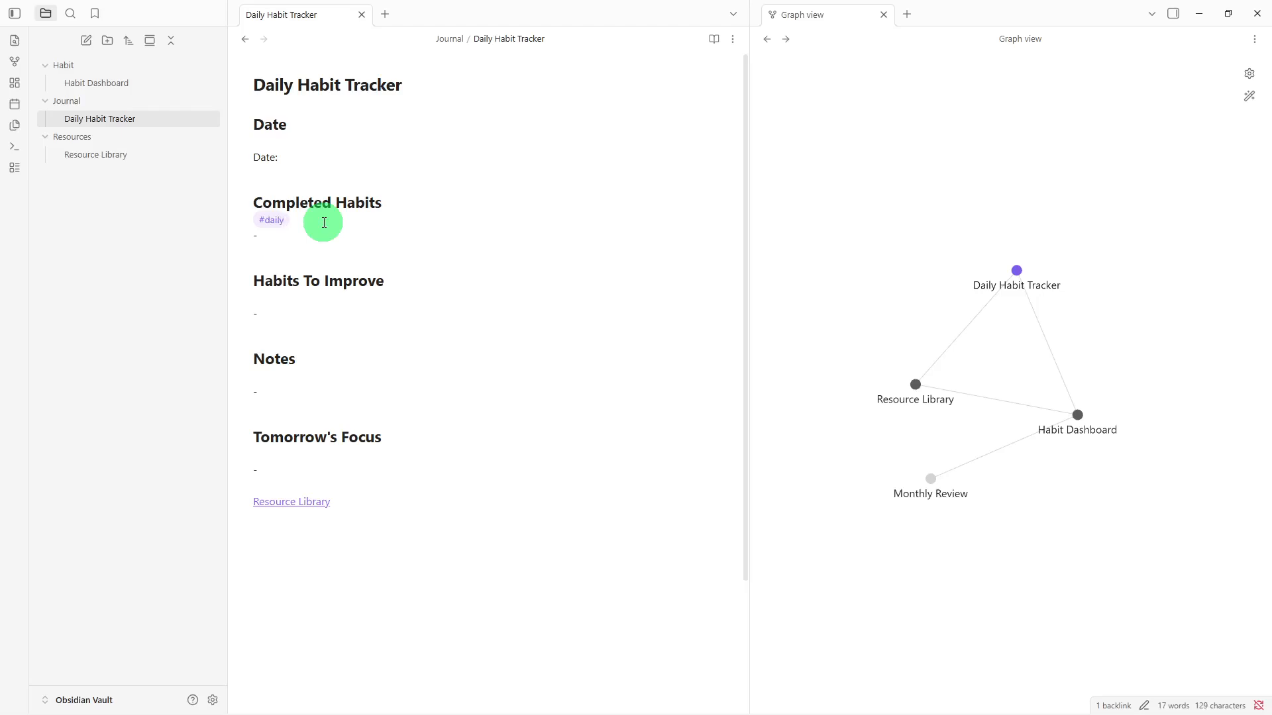
pyautogui.click(353, 313)
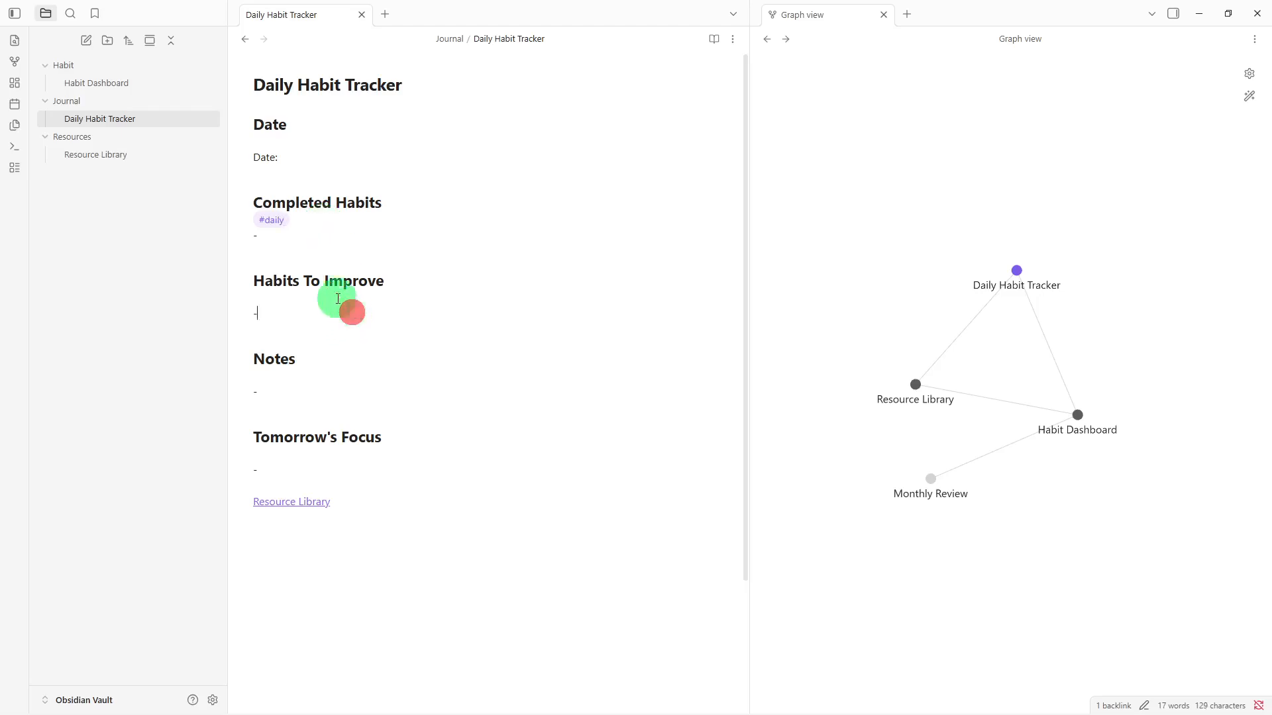
# Step: Turn the Completed Habits heading in the Daily Habit Tracker note into an internal link, [[Completed Habits]]
pyautogui.click(257, 201)
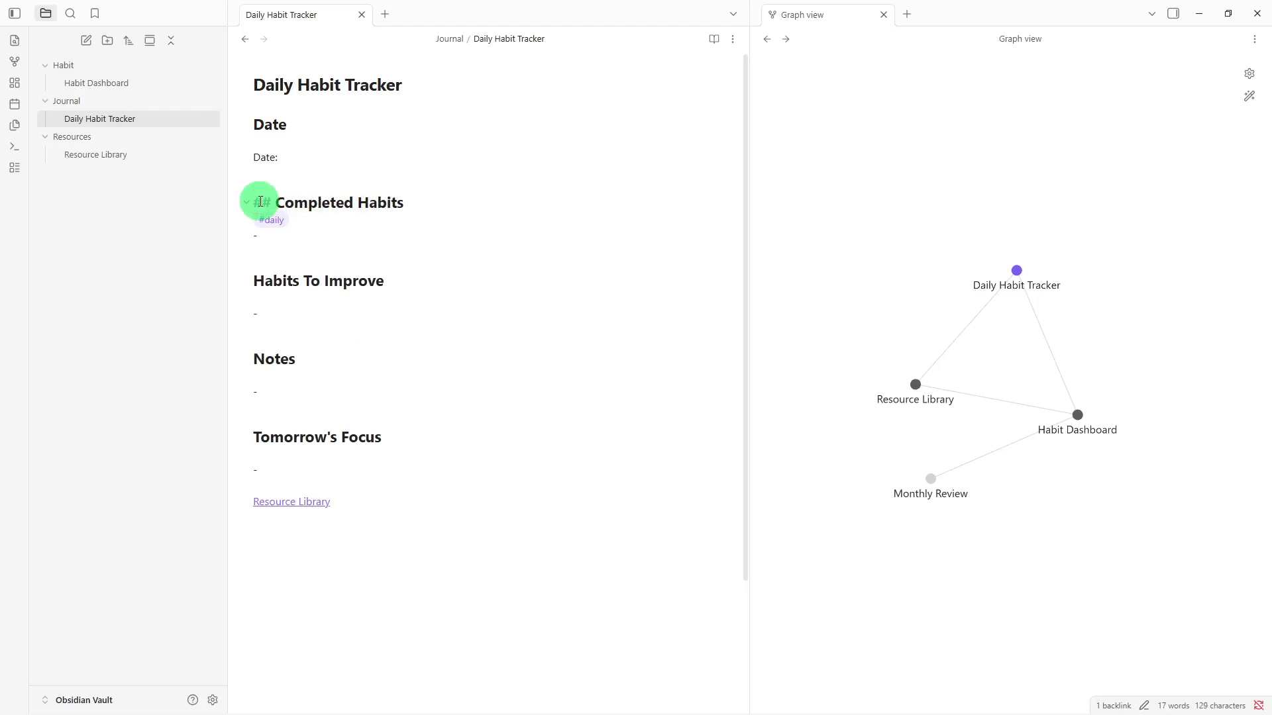
pyautogui.write('[[')
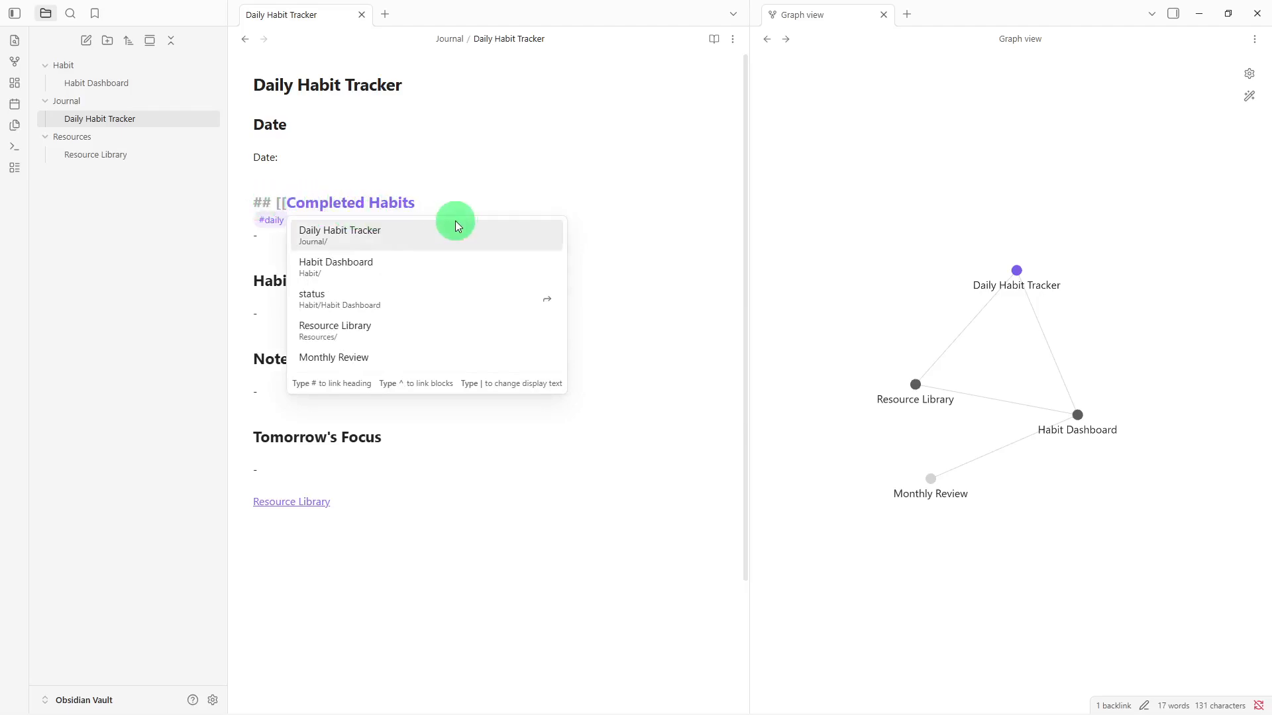
pyautogui.click(466, 201)
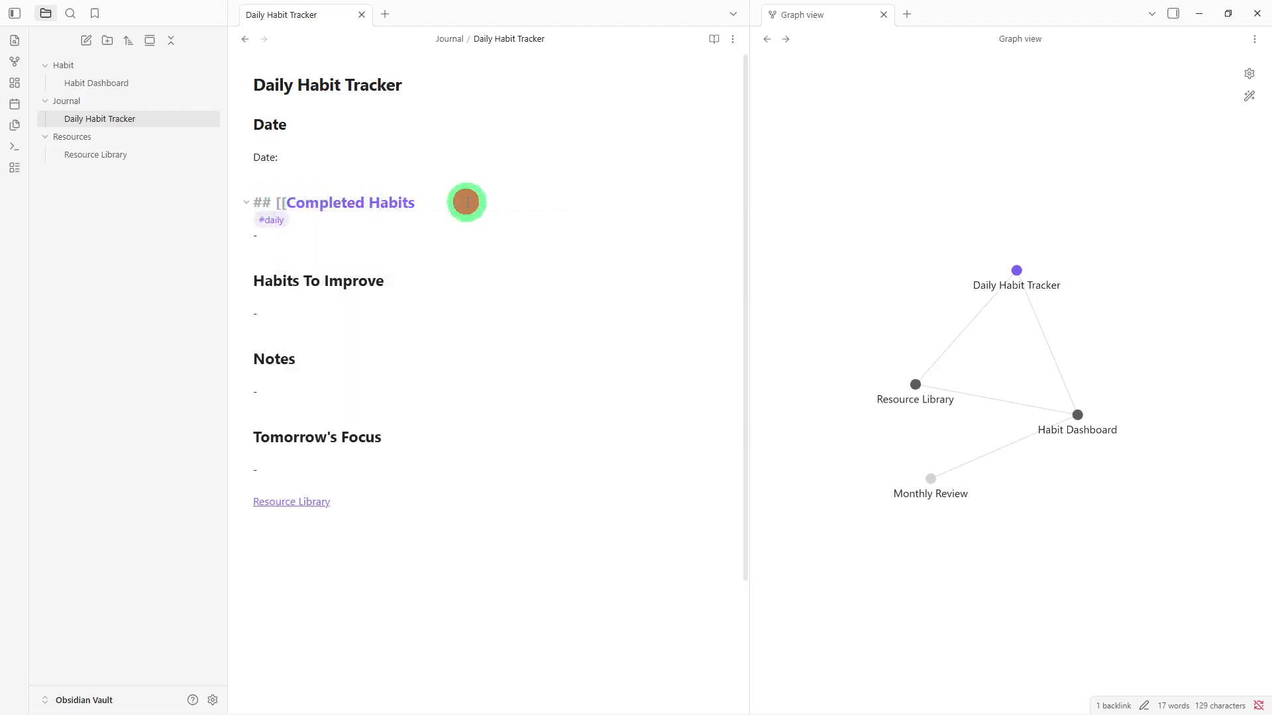
pyautogui.write(']]')
pyautogui.click(464, 253)
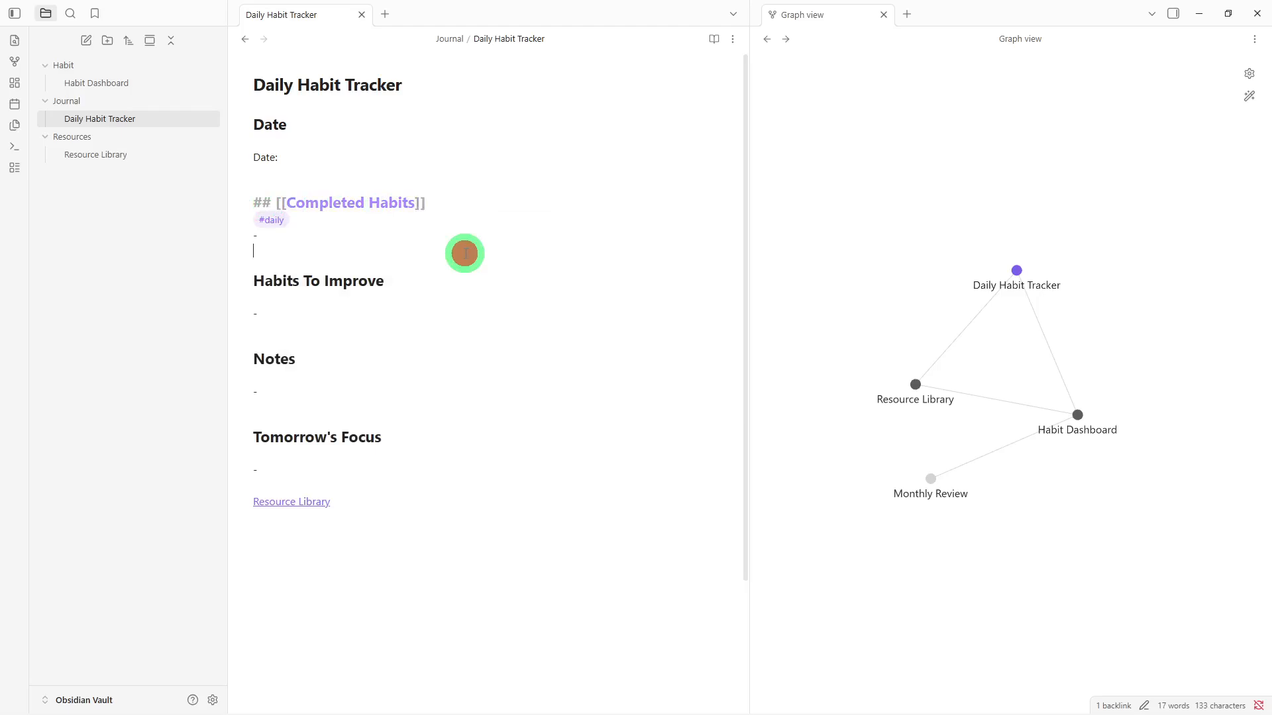